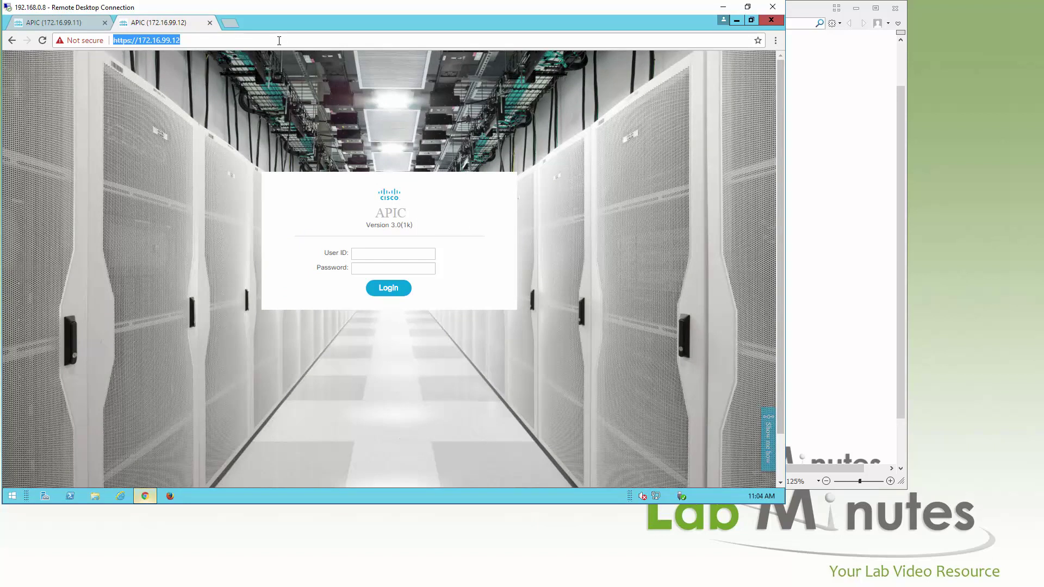
Load localhost/certsrv in Chrome, correcting the mistyped 'lolcahost' address
text(lolcahost)
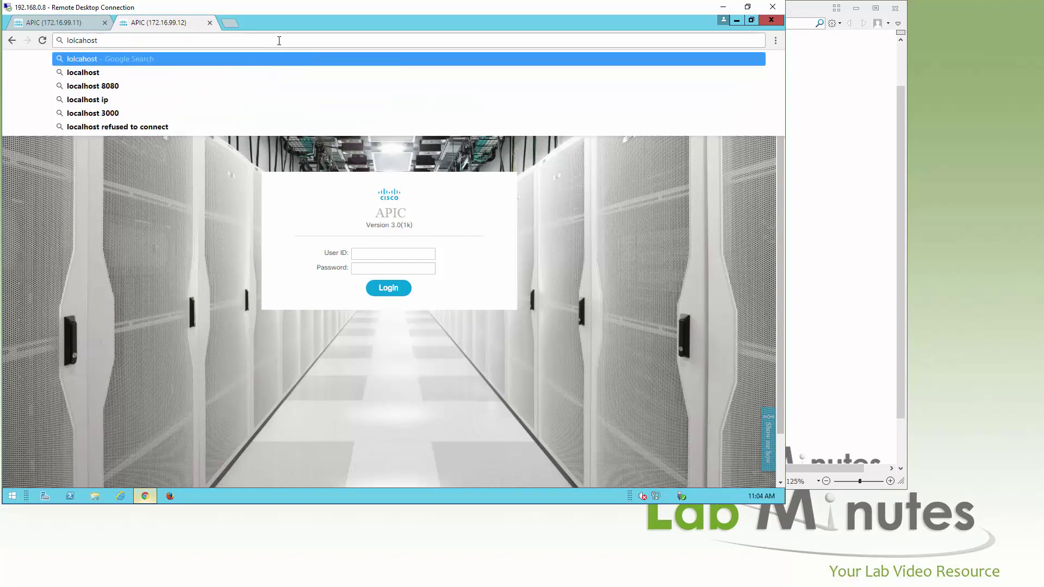
text(/certsrv)
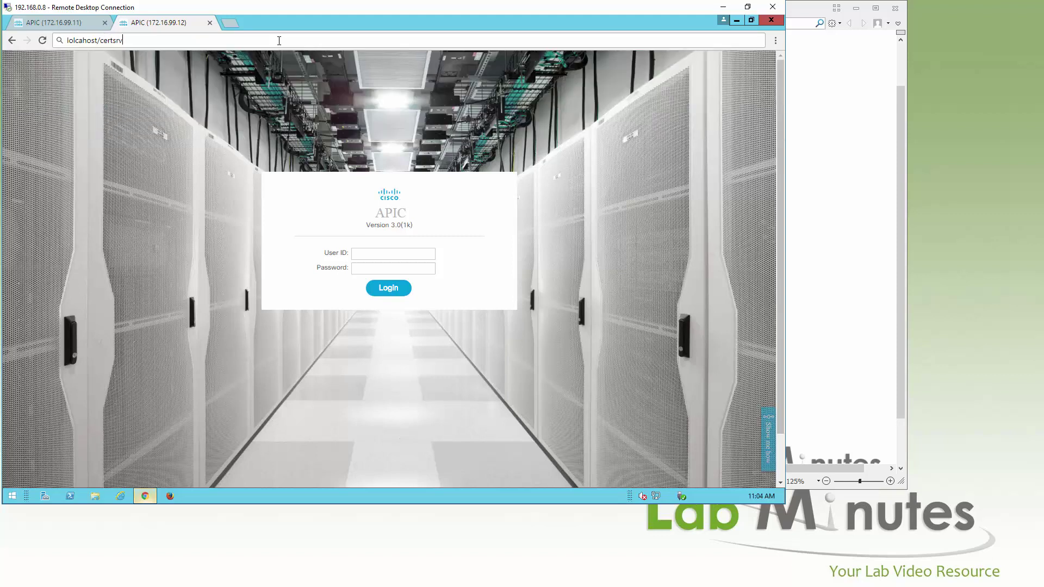
key(Return)
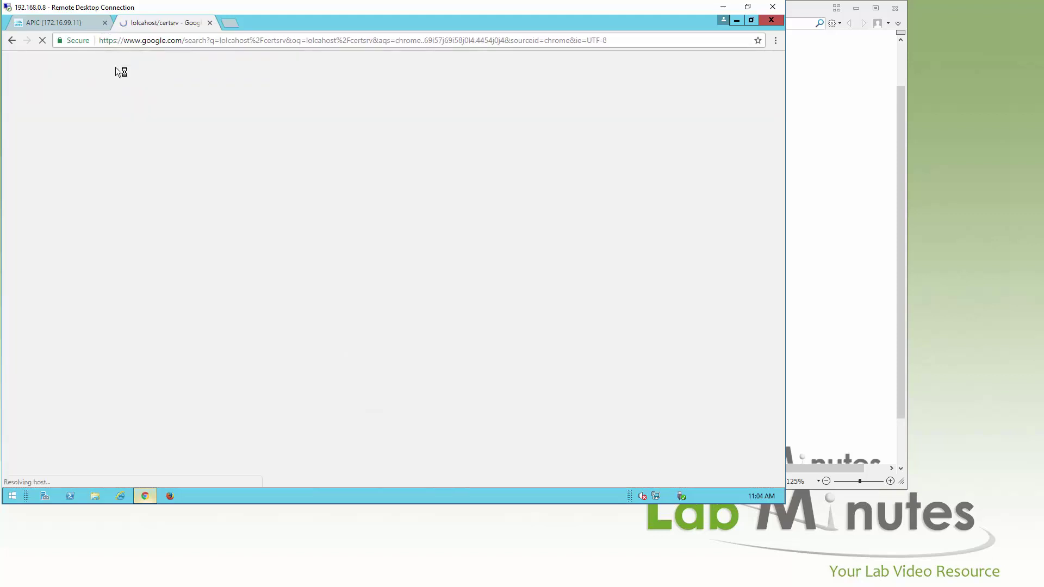
click(144, 39)
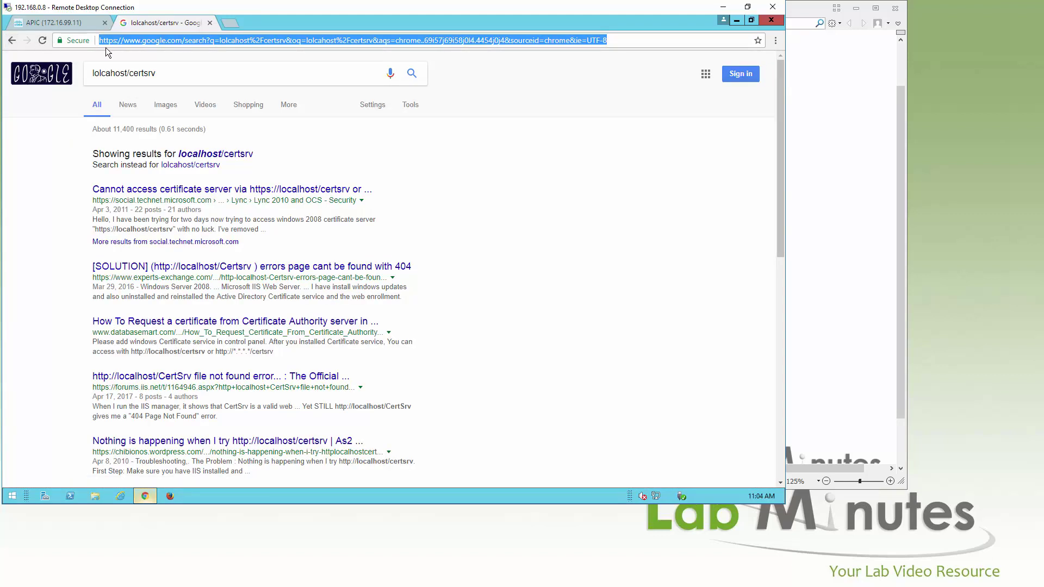
text(local)
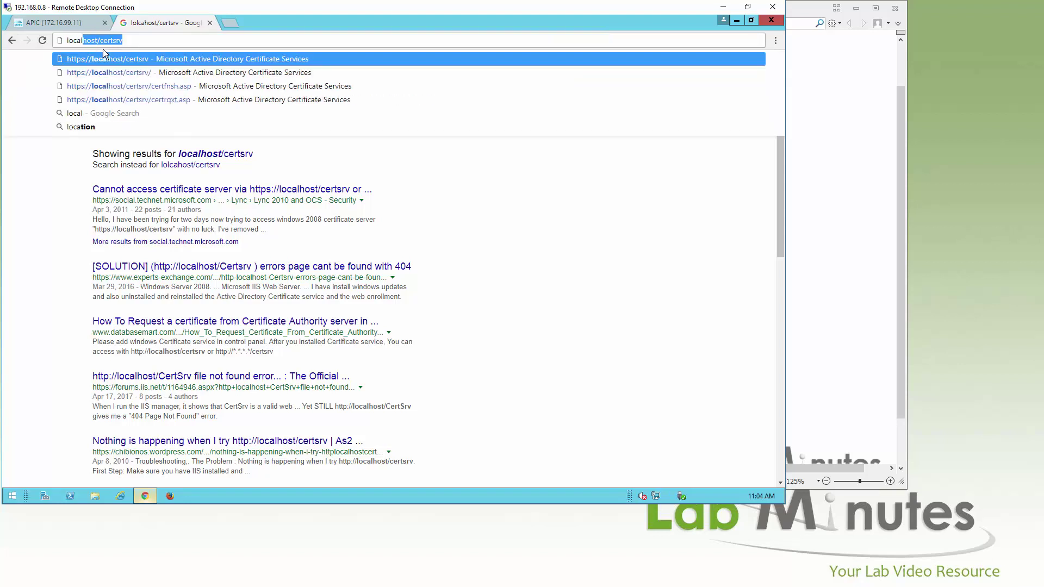
text(host/certsrv)
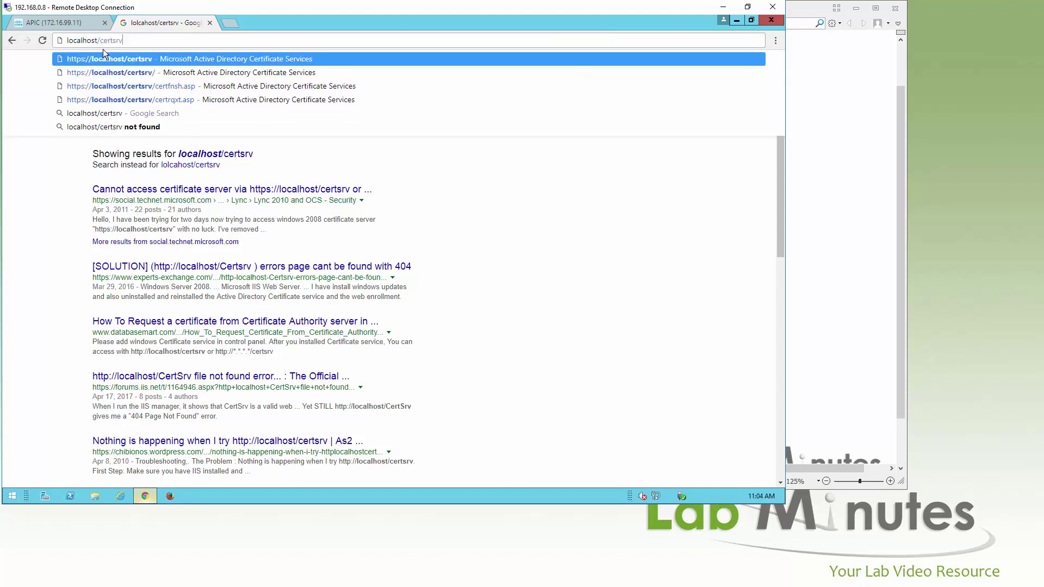
key(Return)
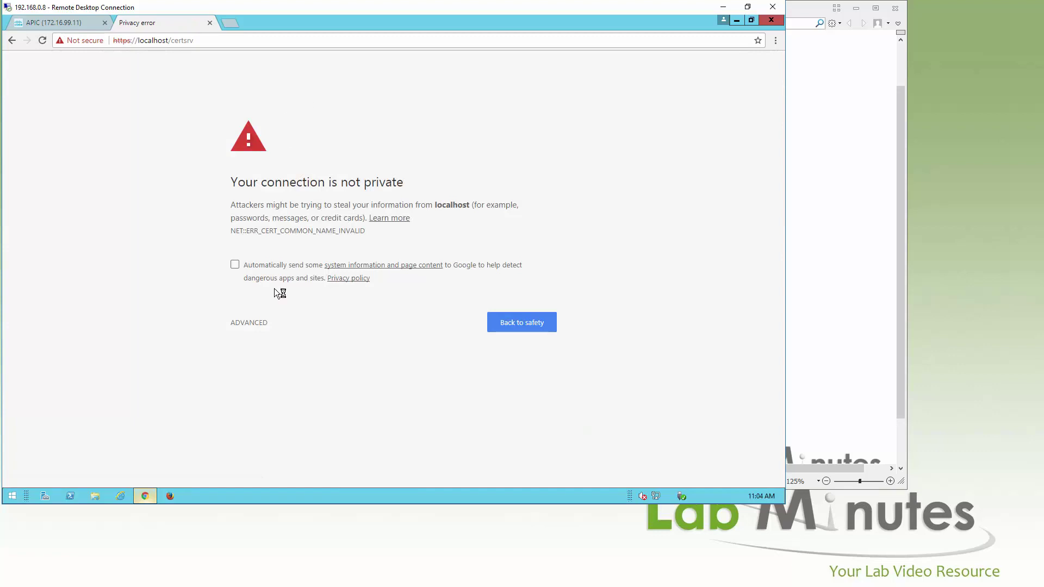
Proceed past the certificate warning to the LM-ROOT-CA 'Download a CA certificate' page
click(263, 323)
click(305, 407)
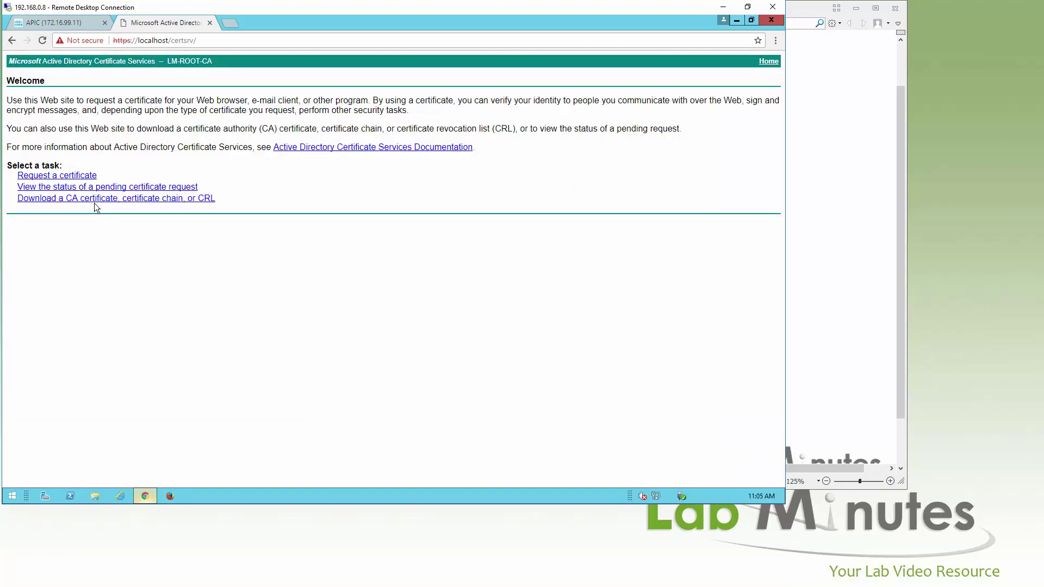
click(95, 198)
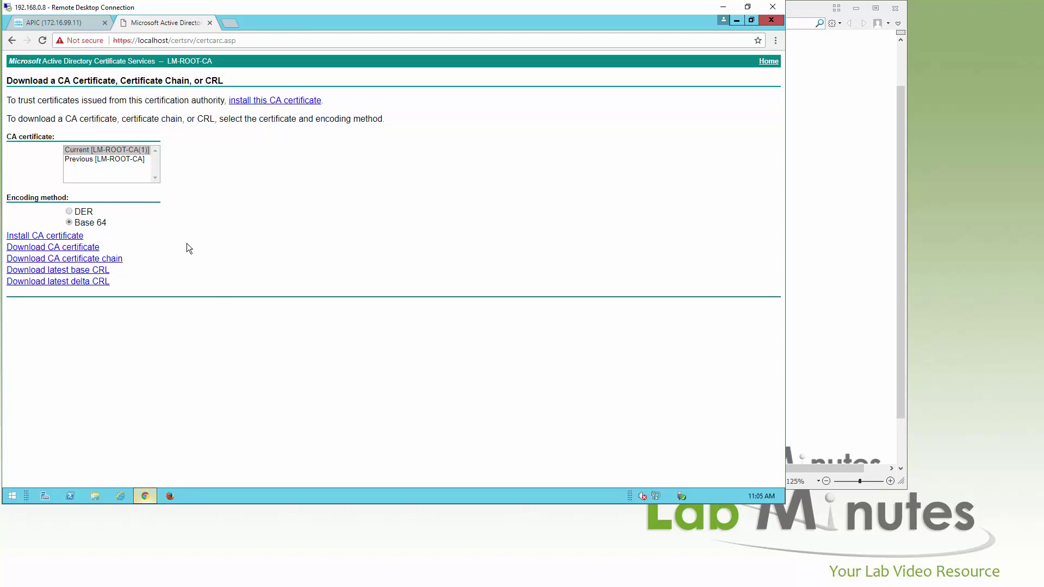
Save the LM-ROOT-CA certificate as root.cer on the Desktop and open it
click(85, 249)
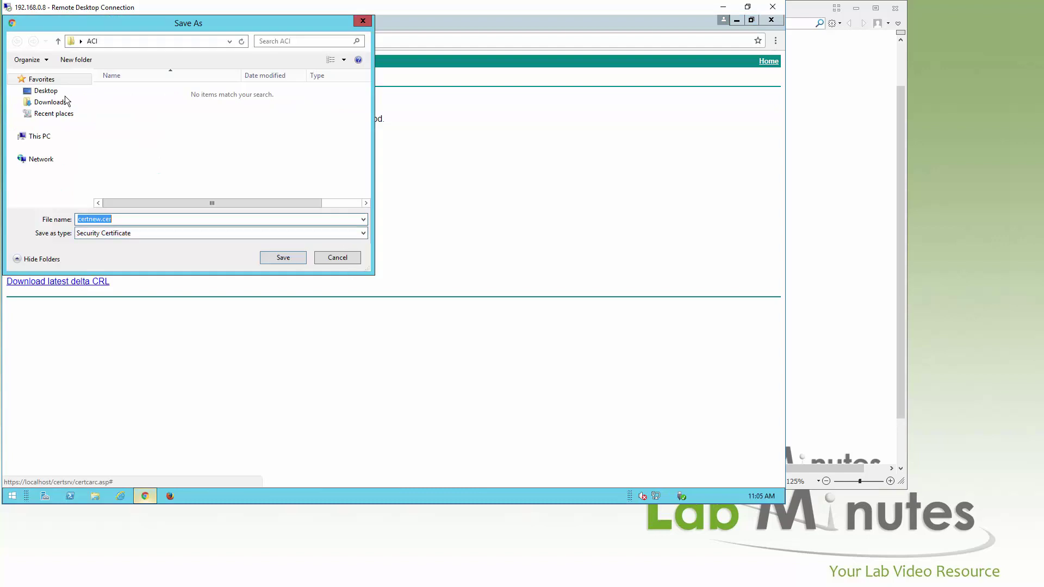
click(39, 135)
click(42, 97)
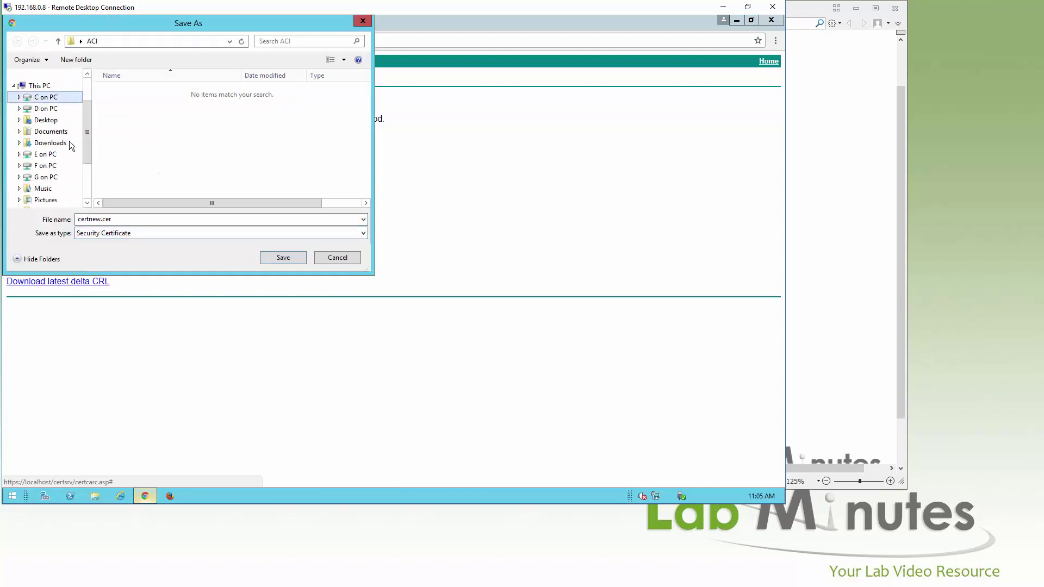
scroll(50, 95, up, 2)
click(46, 90)
text(root)
key(Return)
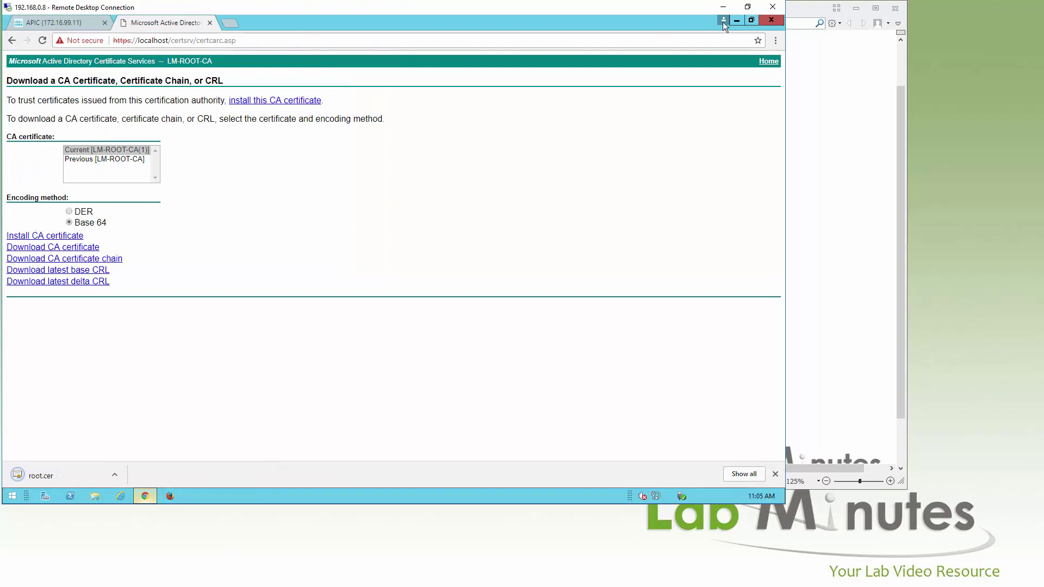
click(737, 20)
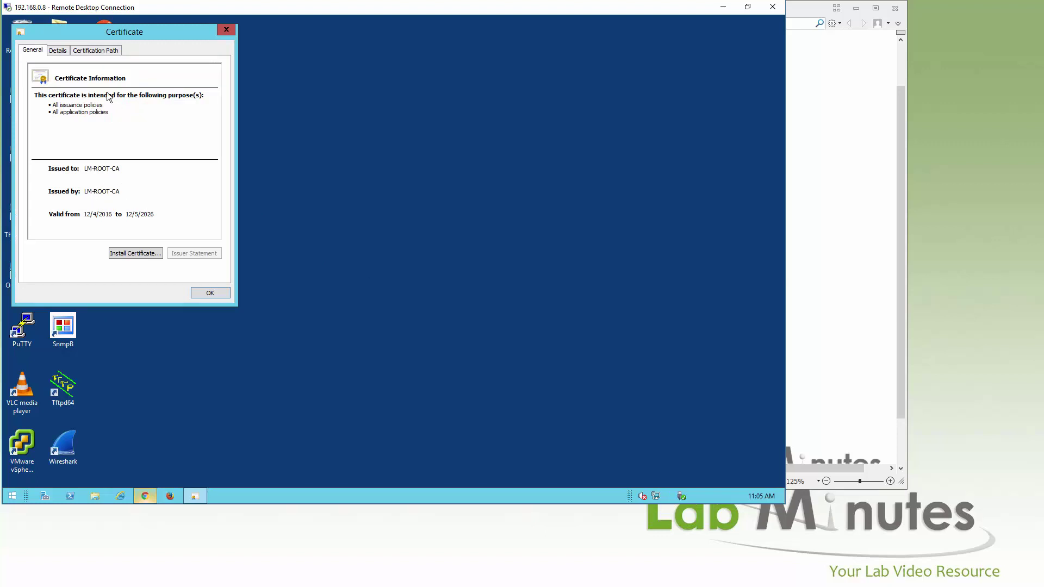
click(803, 104)
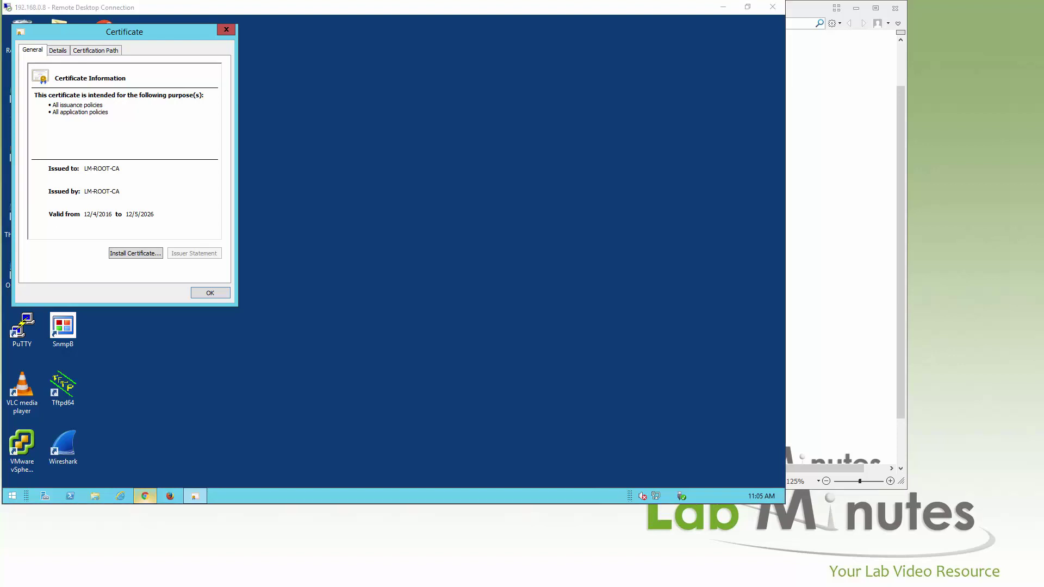
Open root.cer in Notepad and select all of its Base 64 certificate text
click(225, 29)
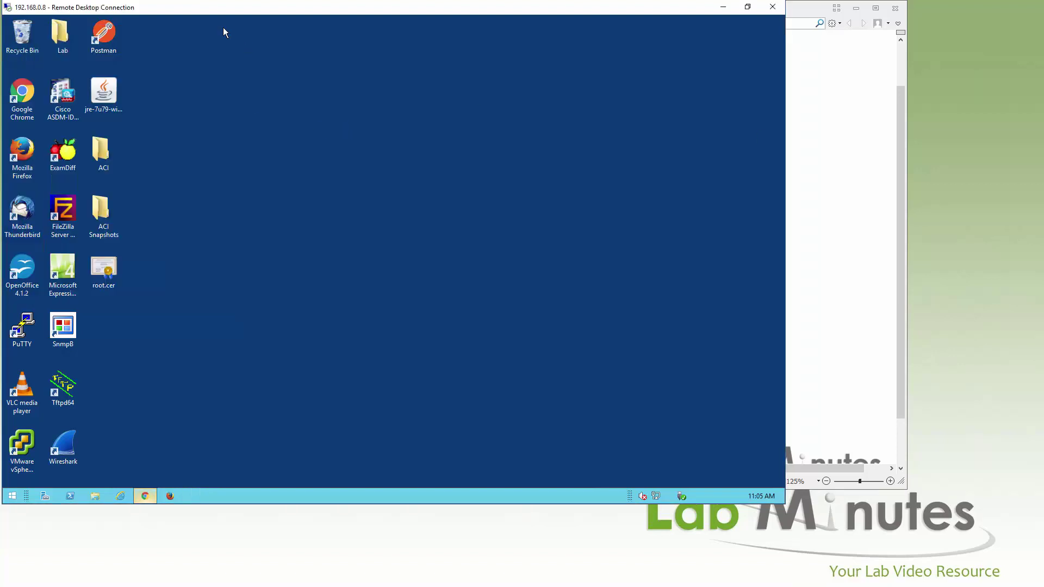
right_click(111, 267)
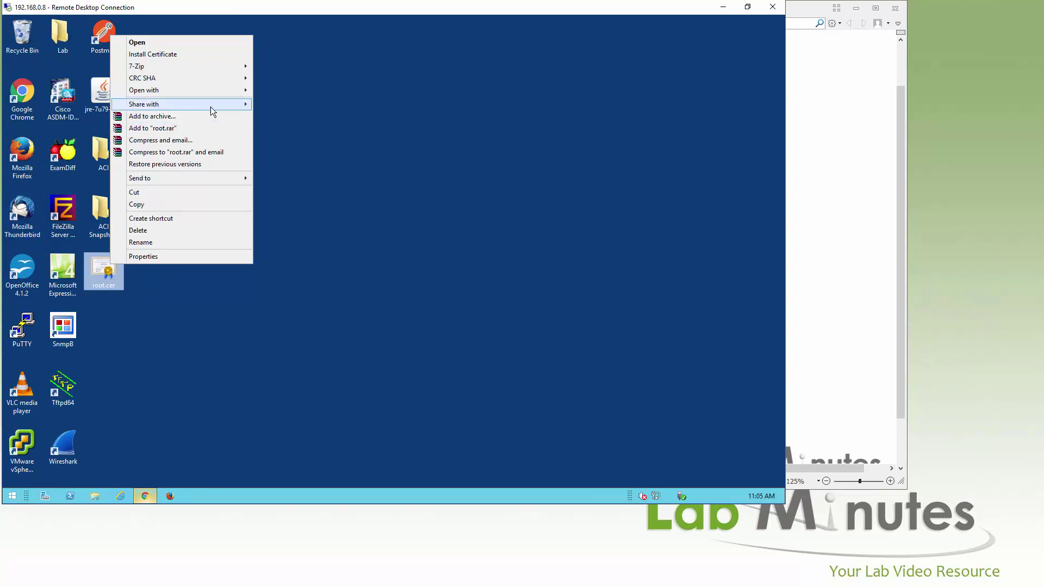
click(148, 351)
click(12, 495)
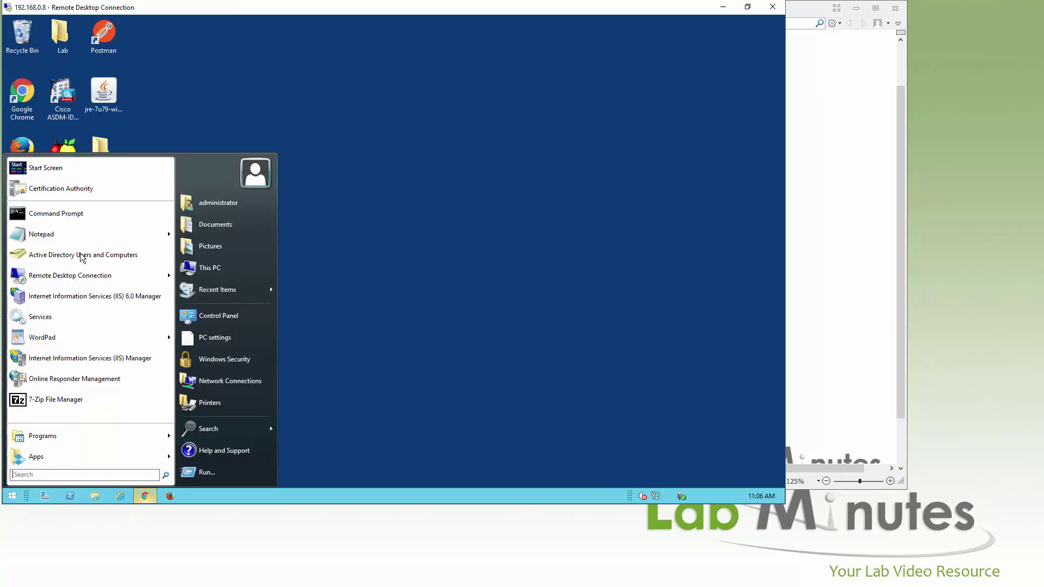
click(64, 236)
drag(280, 239, 385, 217)
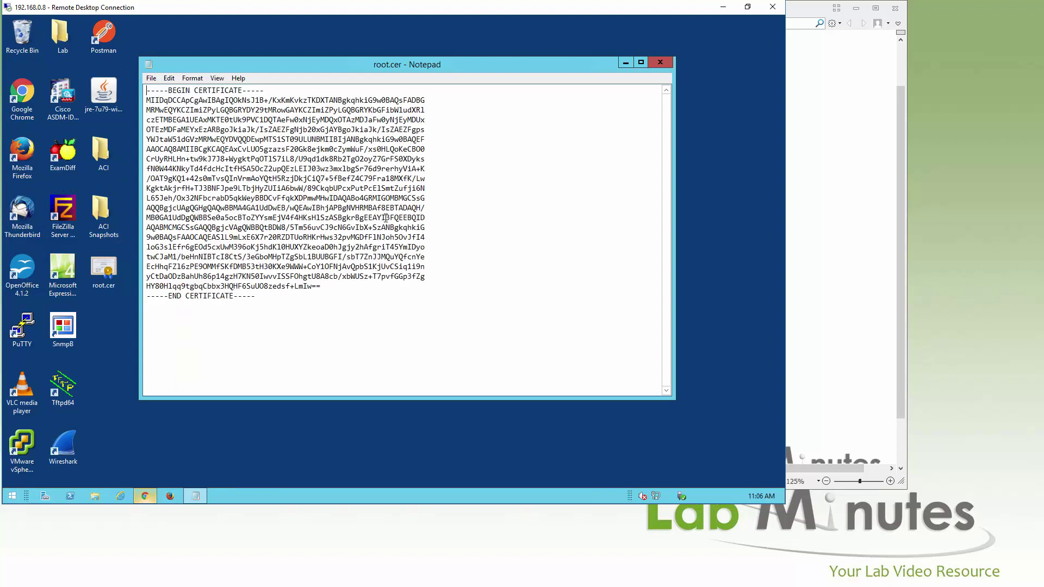
key(ctrl+a)
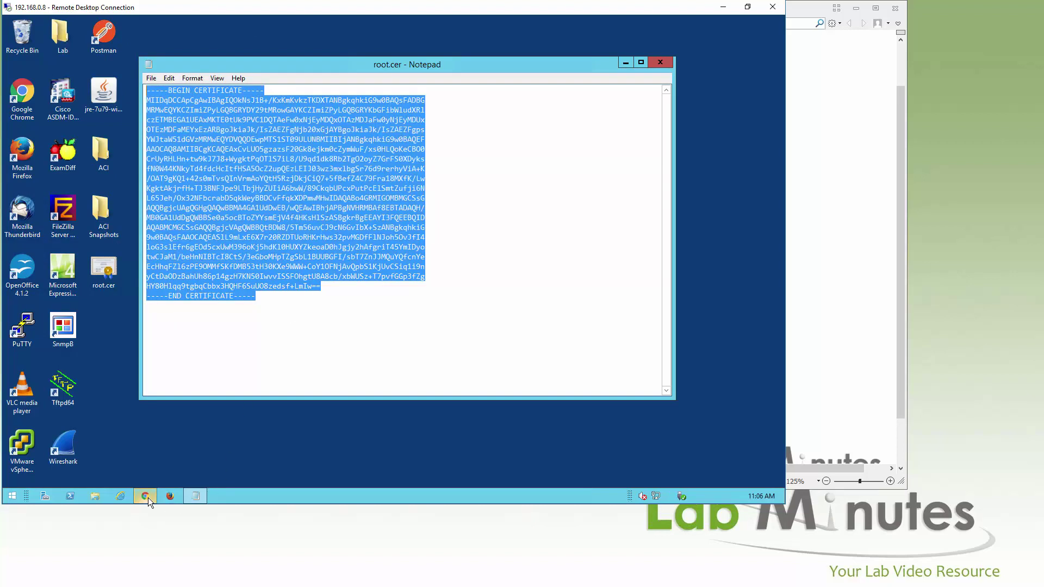
click(148, 497)
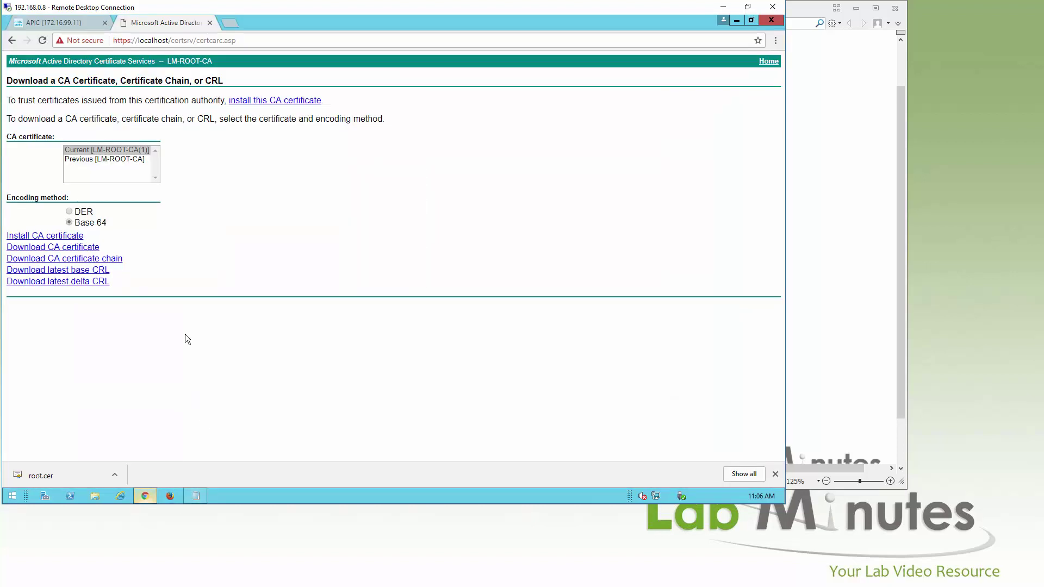
In APIC, open Admin > AAA > Public Key Management > Certificate Authorities and show its actions
click(54, 22)
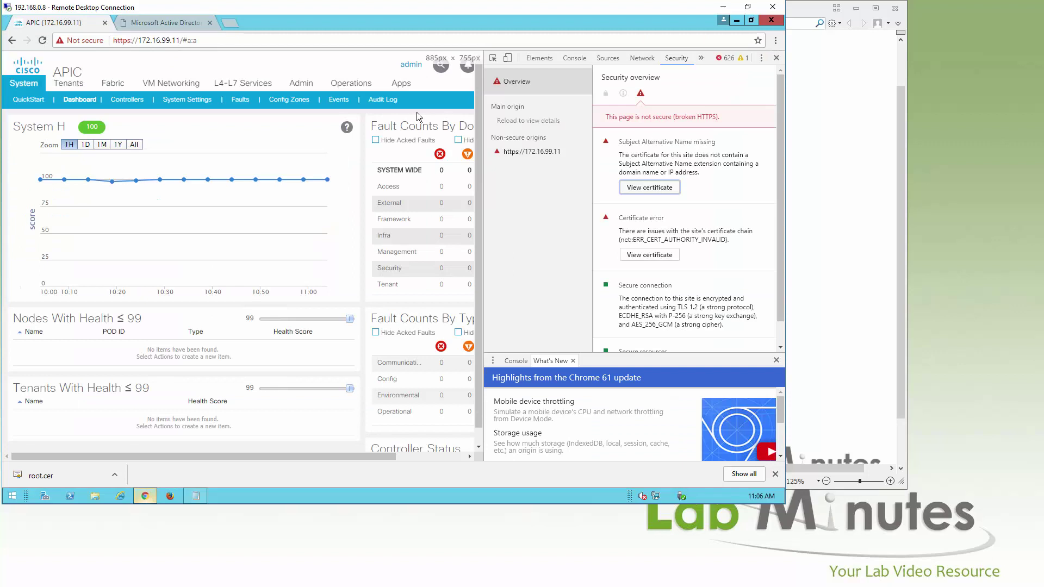
click(776, 58)
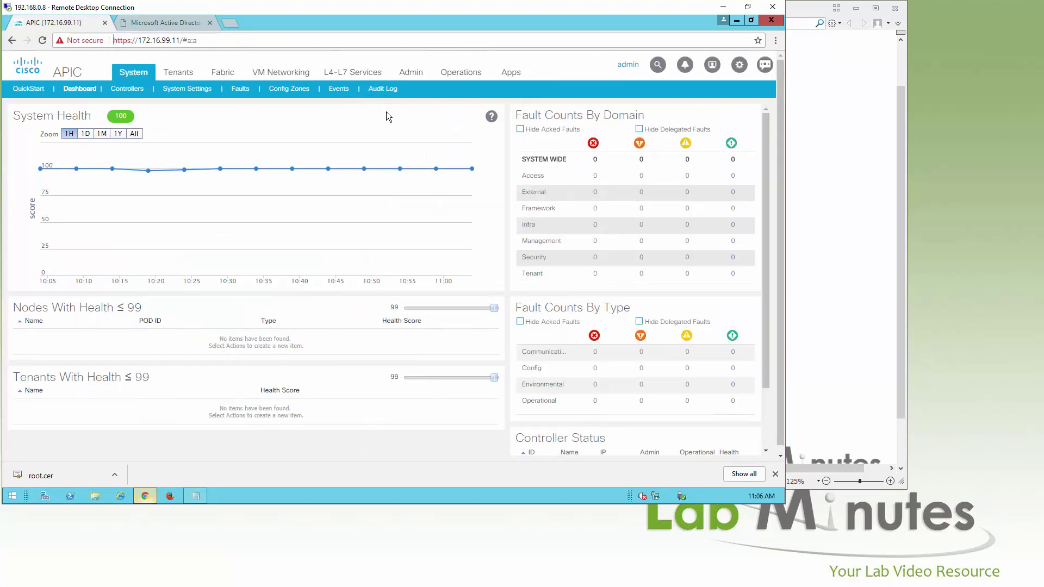
click(411, 72)
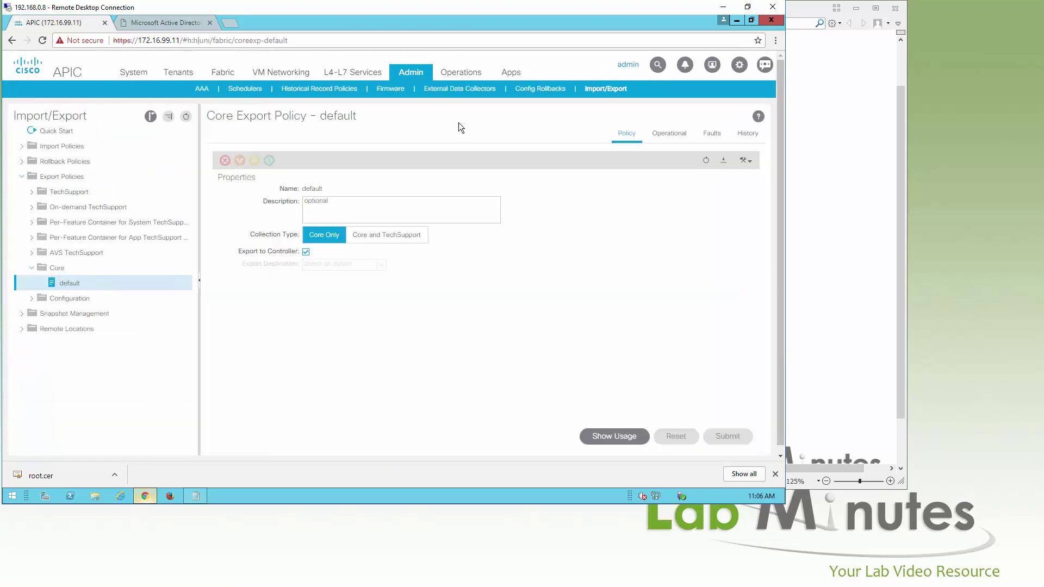
click(202, 89)
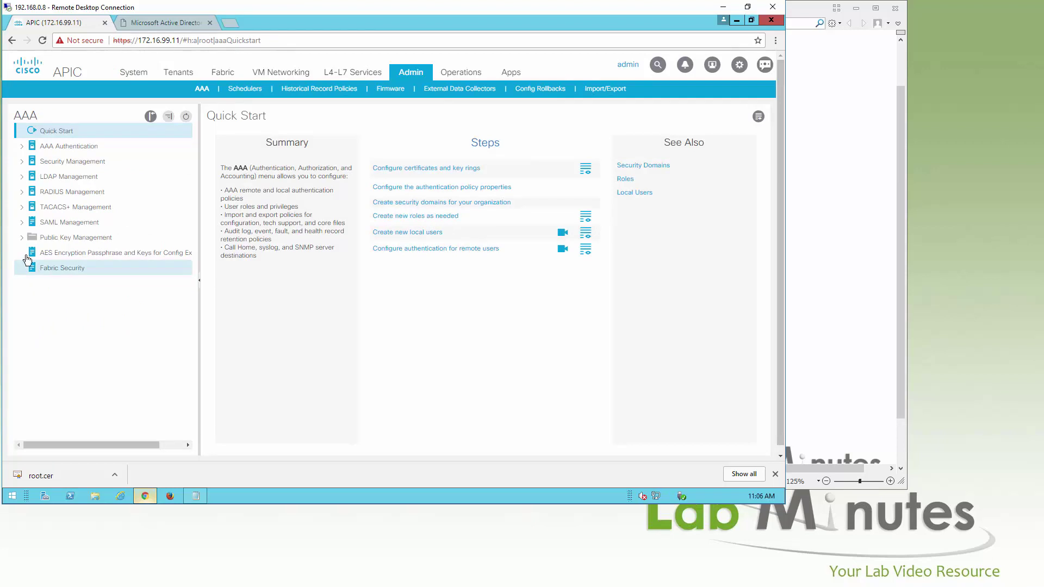
click(108, 239)
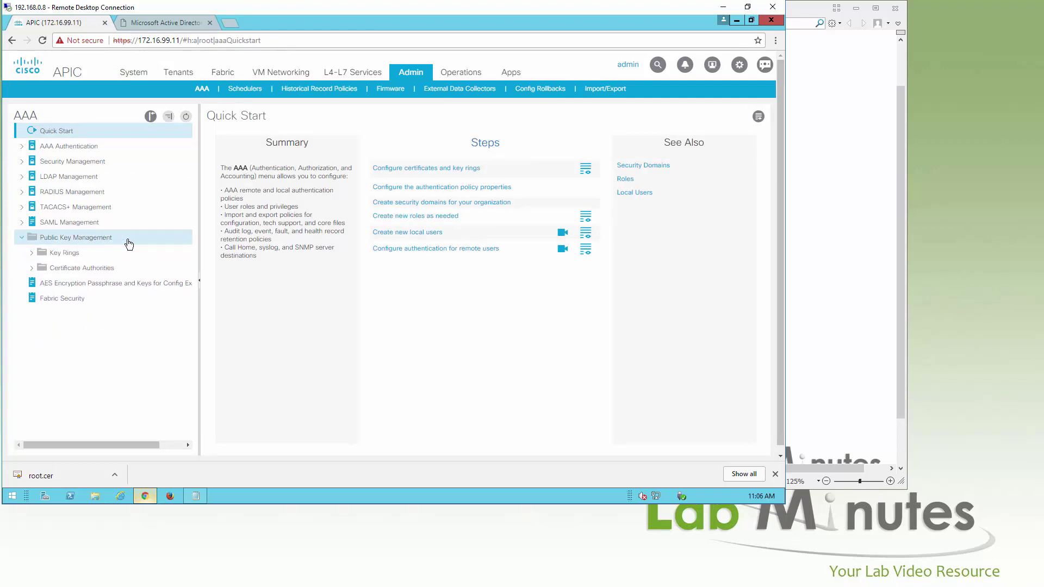
click(57, 269)
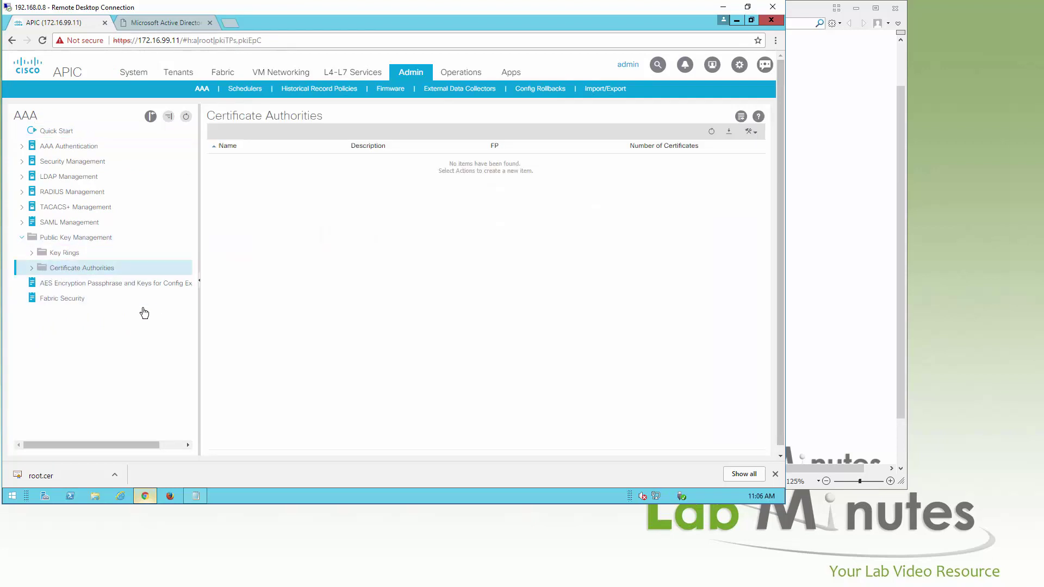
click(31, 268)
right_click(120, 274)
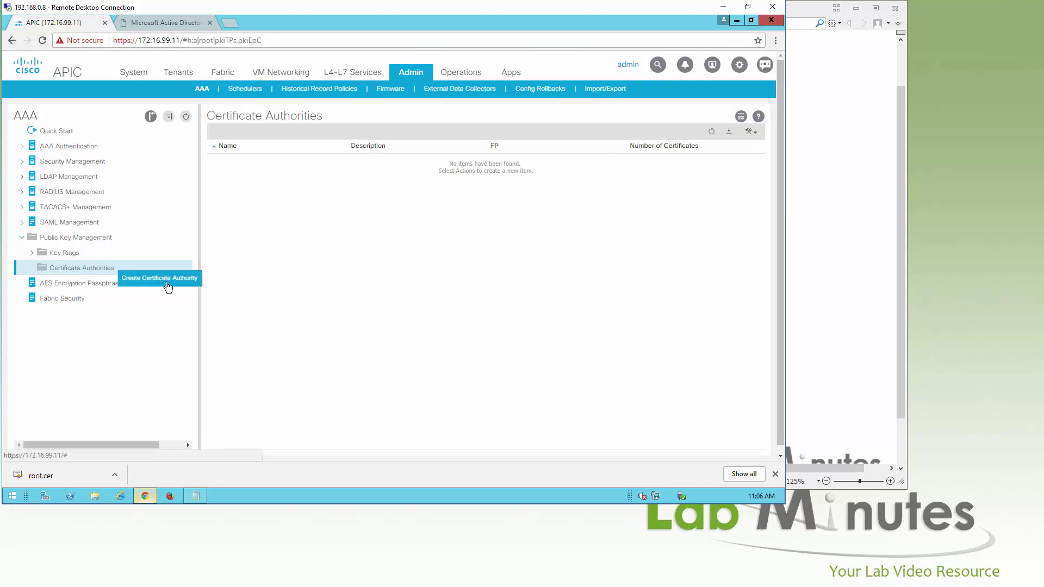
Create certificate authority LM-ROOT-CA with the pasted root certificate as its chain
click(169, 287)
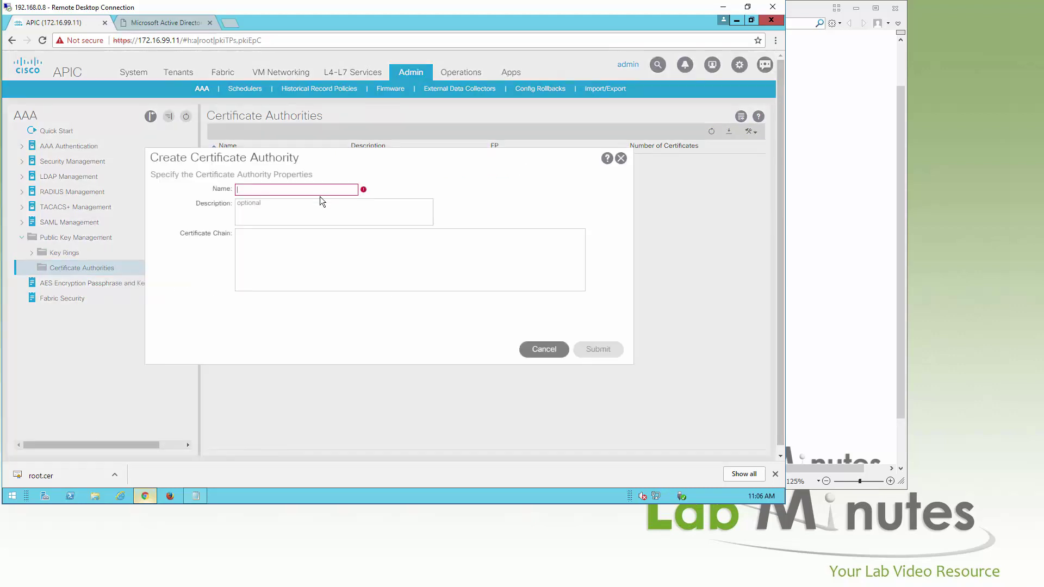
text(LM-ROOT-CA)
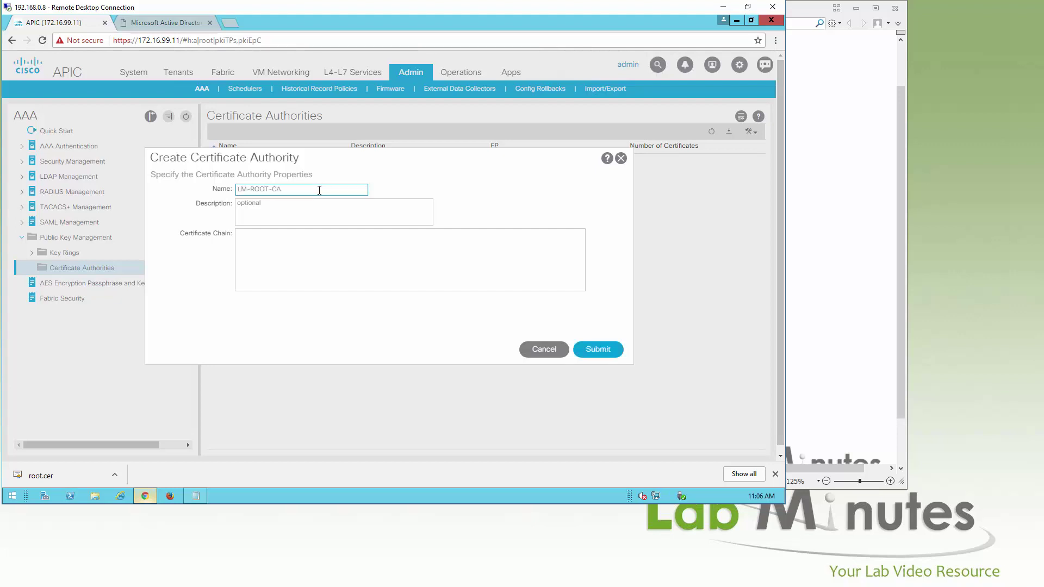
click(361, 238)
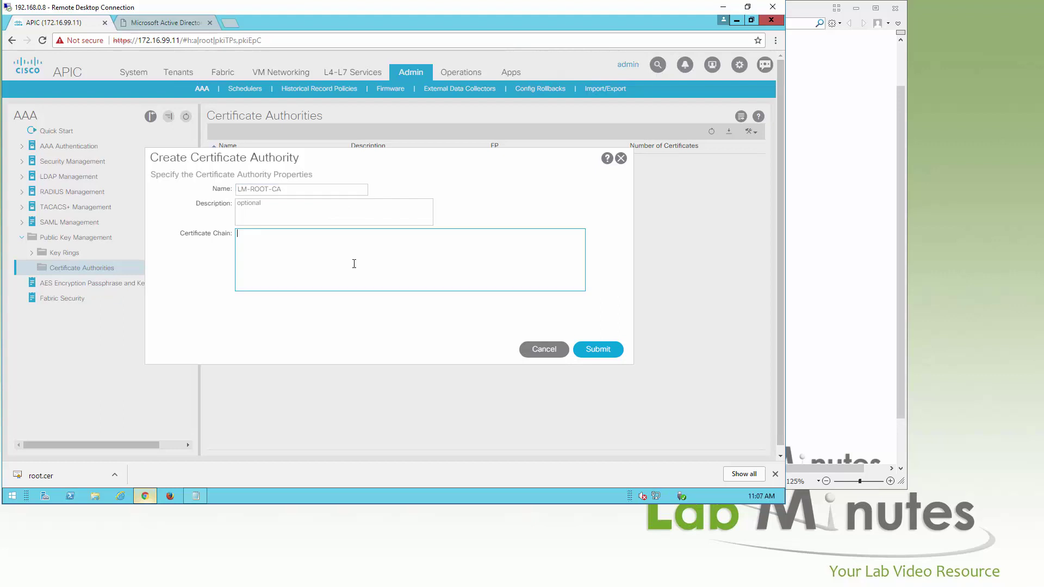
key(ctrl+v)
scroll(453, 267, up, 5)
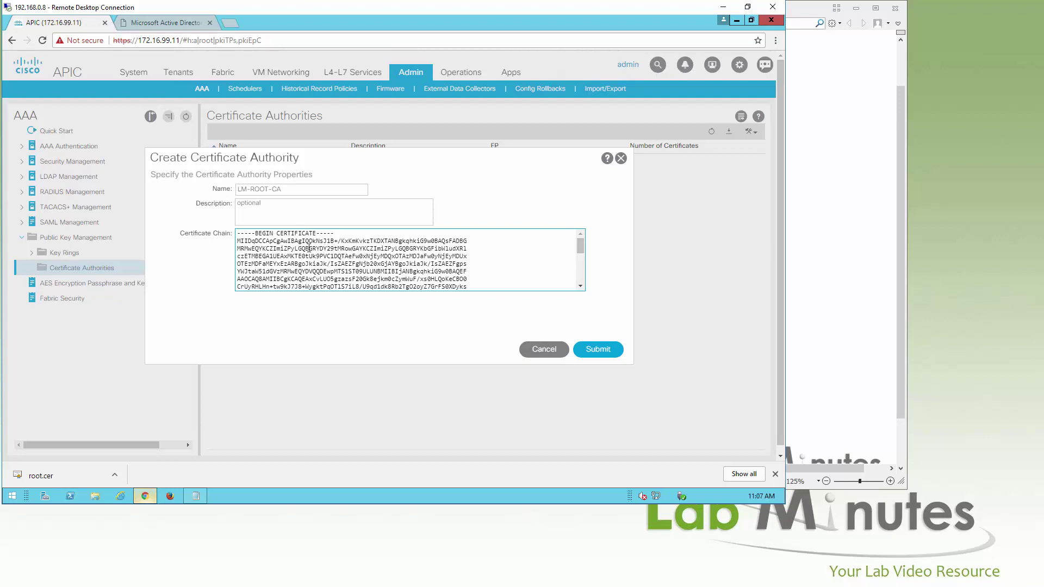
scroll(371, 249, down, 2)
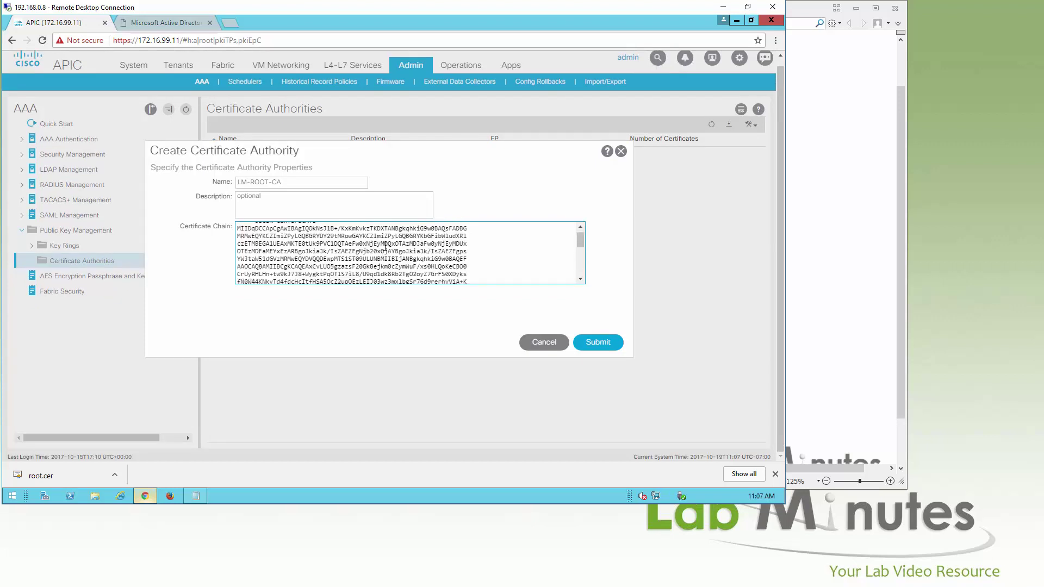
scroll(326, 251, up, 2)
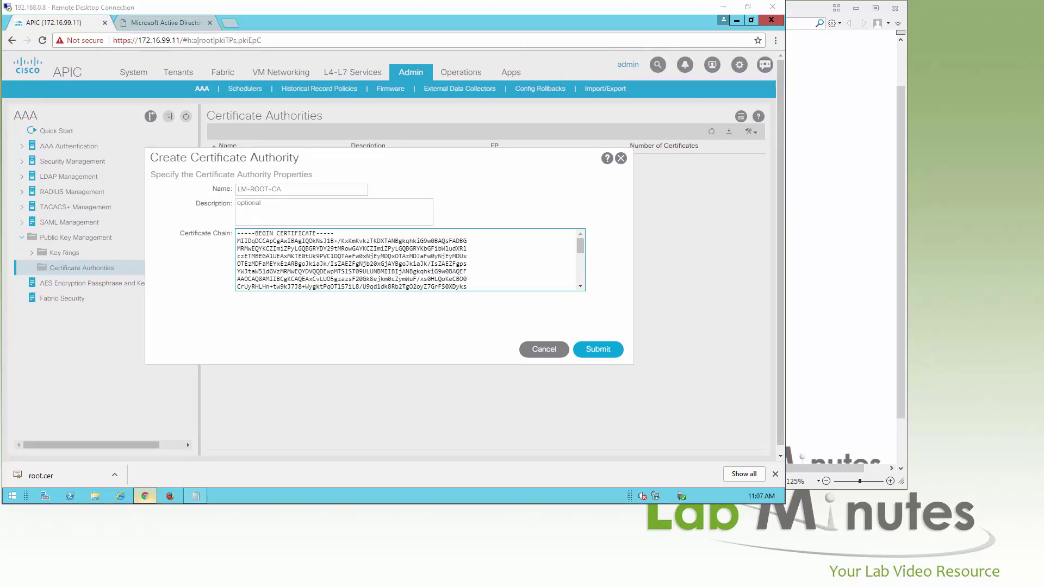
click(610, 349)
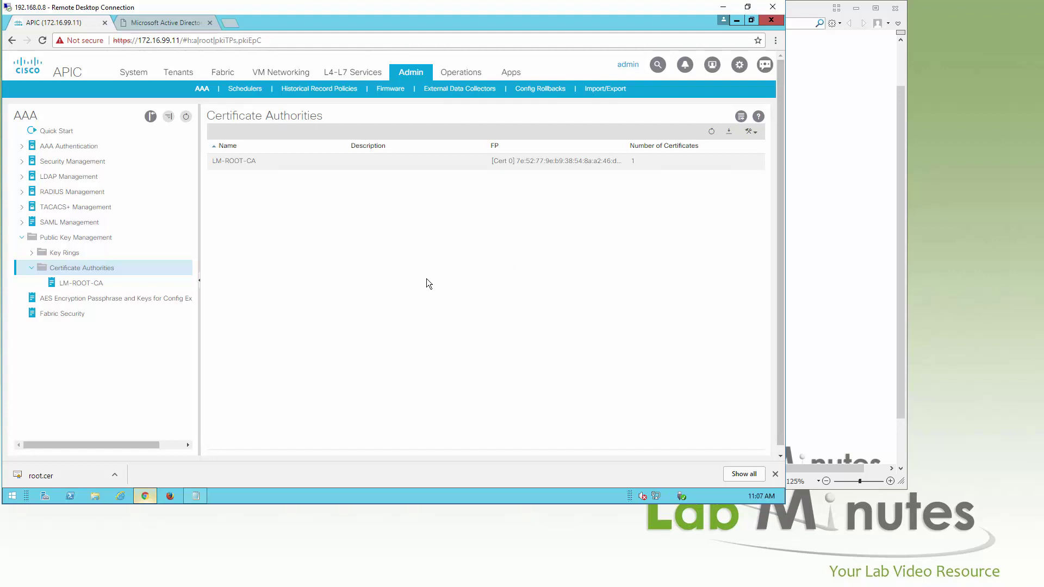
Dismiss the connection error and expand Key Rings to show the default self-signed ring
click(32, 253)
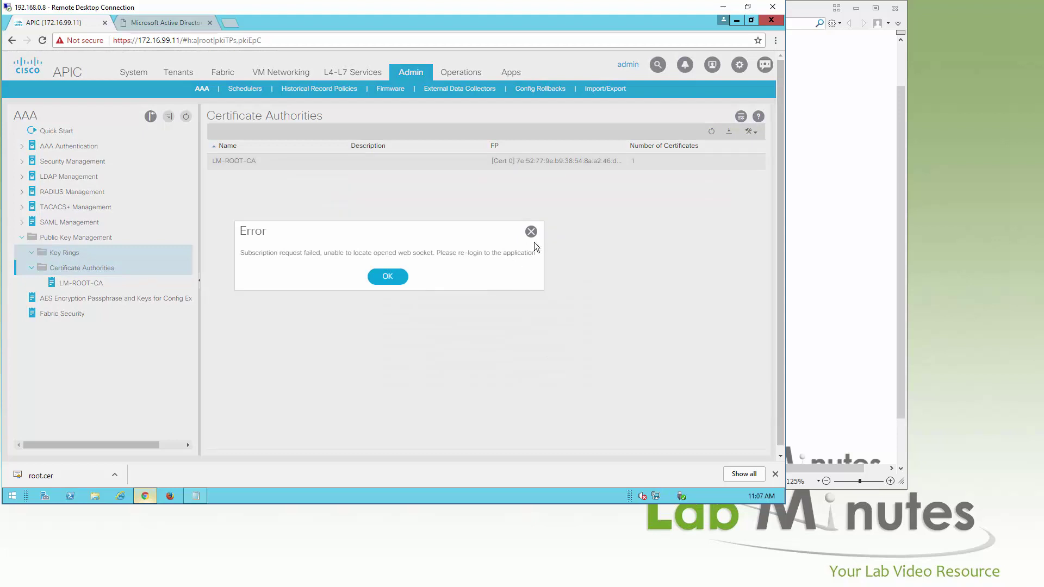
click(534, 232)
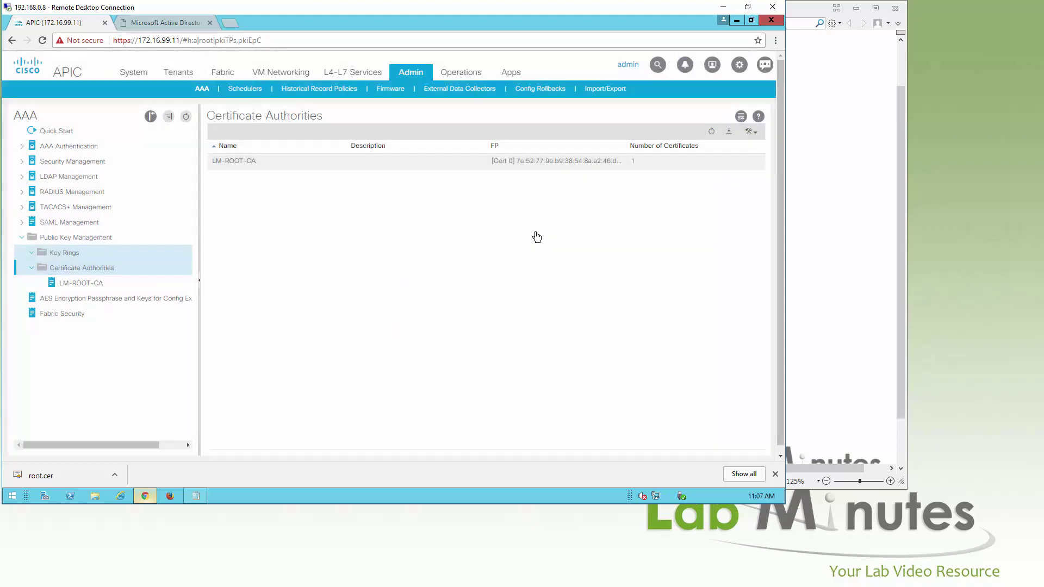
click(50, 254)
click(31, 253)
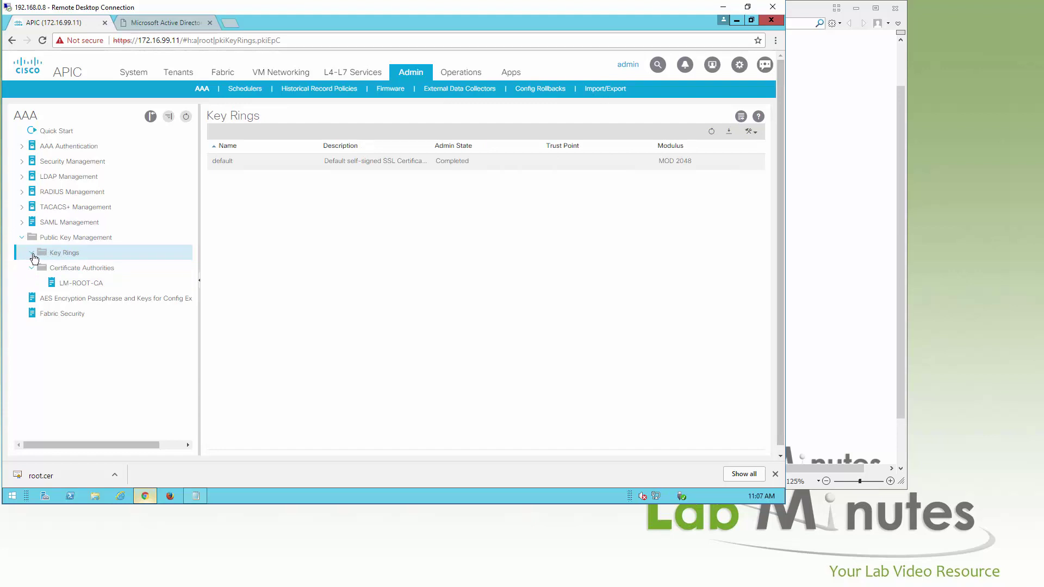
click(31, 253)
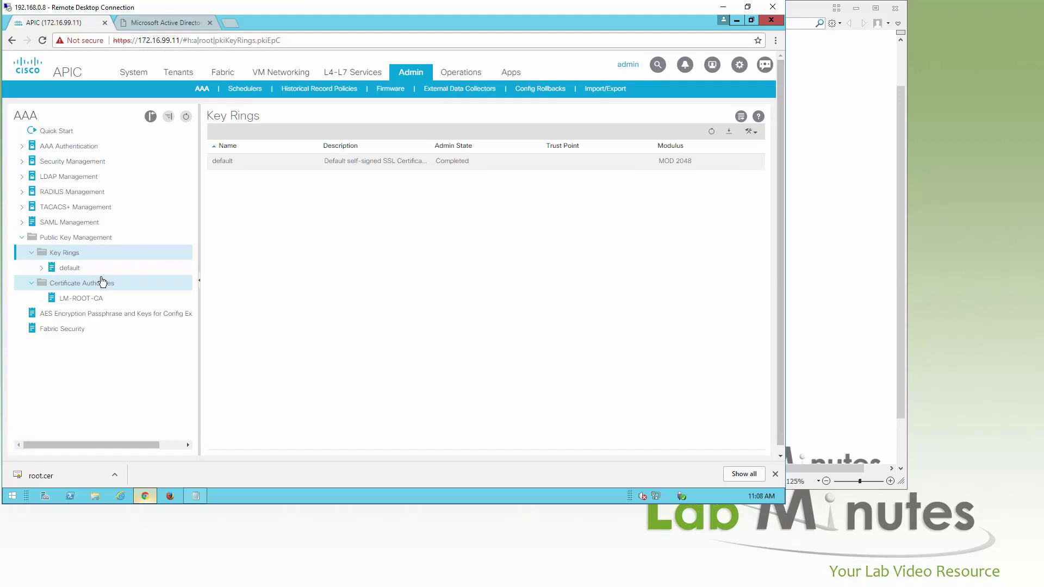
Start a new key ring named keyLMCert using LM-ROOT-CA as its certificate authority
right_click(93, 253)
click(136, 259)
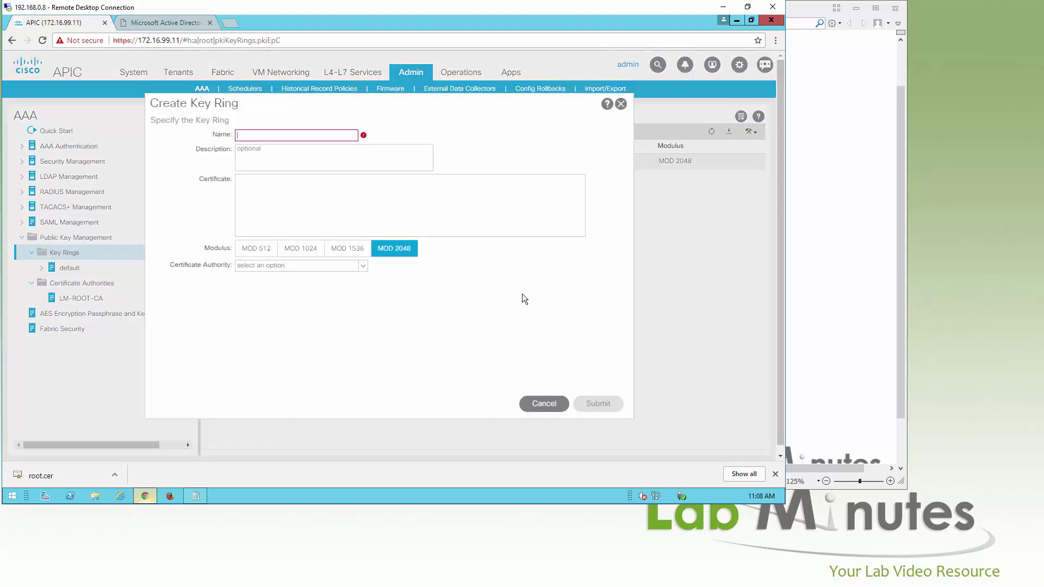
click(334, 132)
text(keyLMCert)
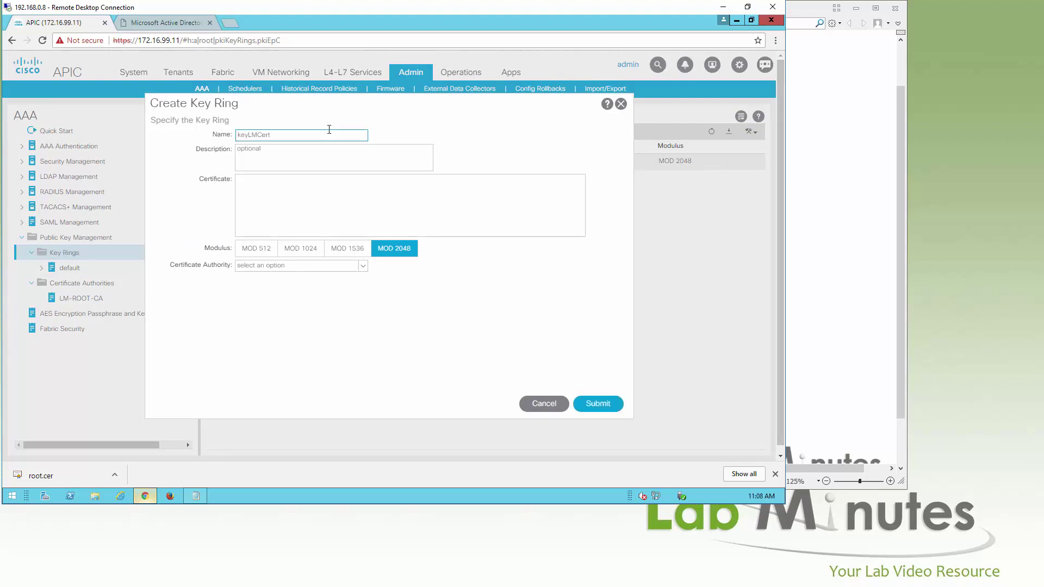
drag(331, 107, 354, 113)
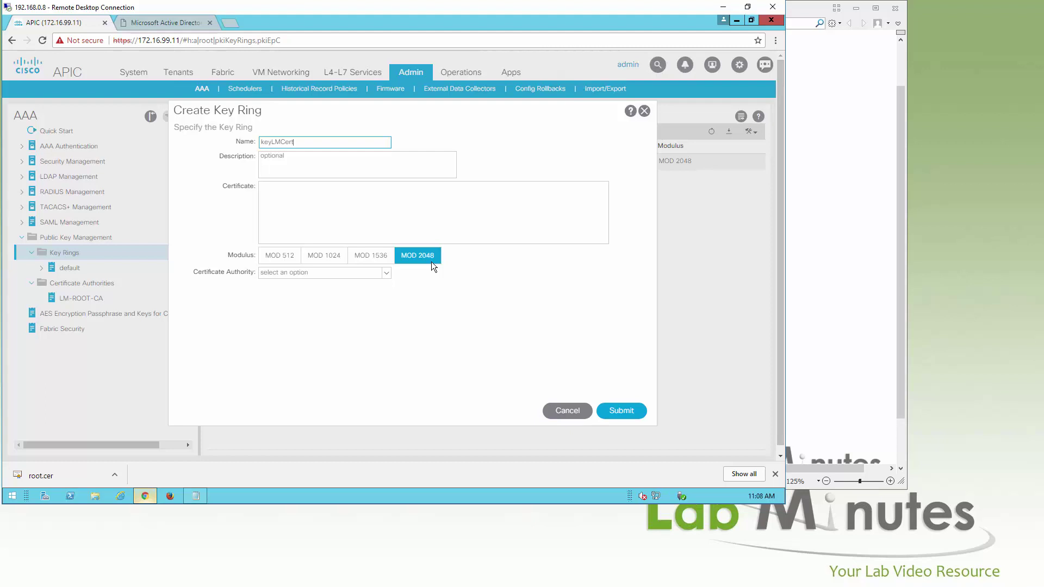
click(383, 275)
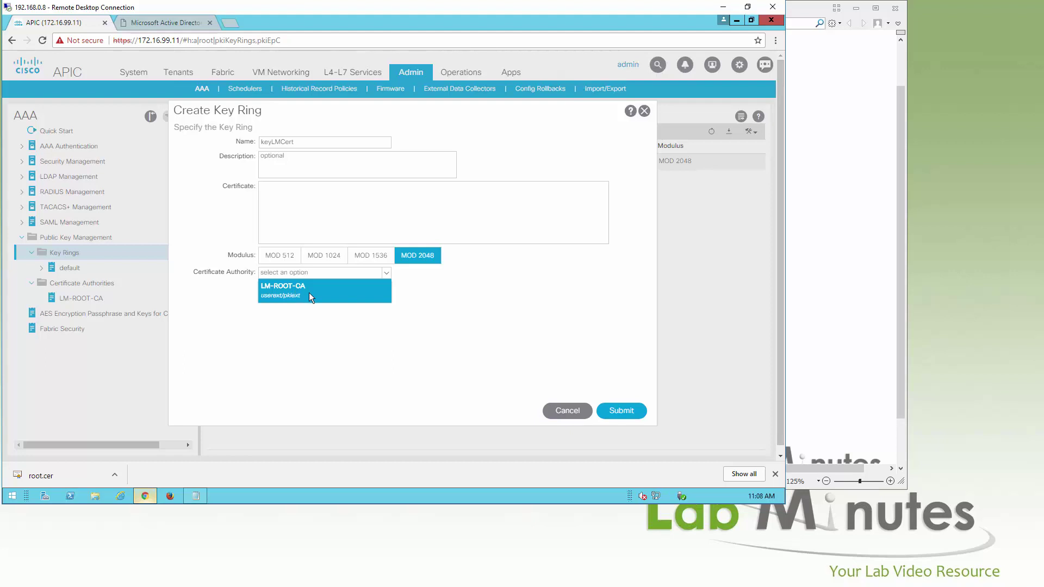
click(315, 293)
Describe it as 'Cert: Cert for all fabric devices' and submit with MOD 2048
click(330, 166)
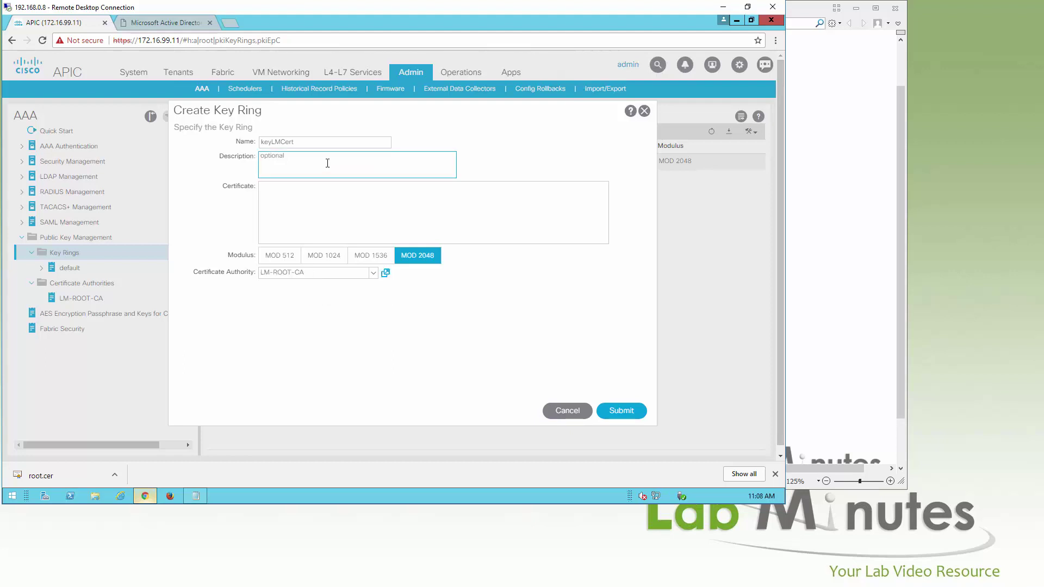
text(Cert: Cert for all fabroic devices)
click(247, 273)
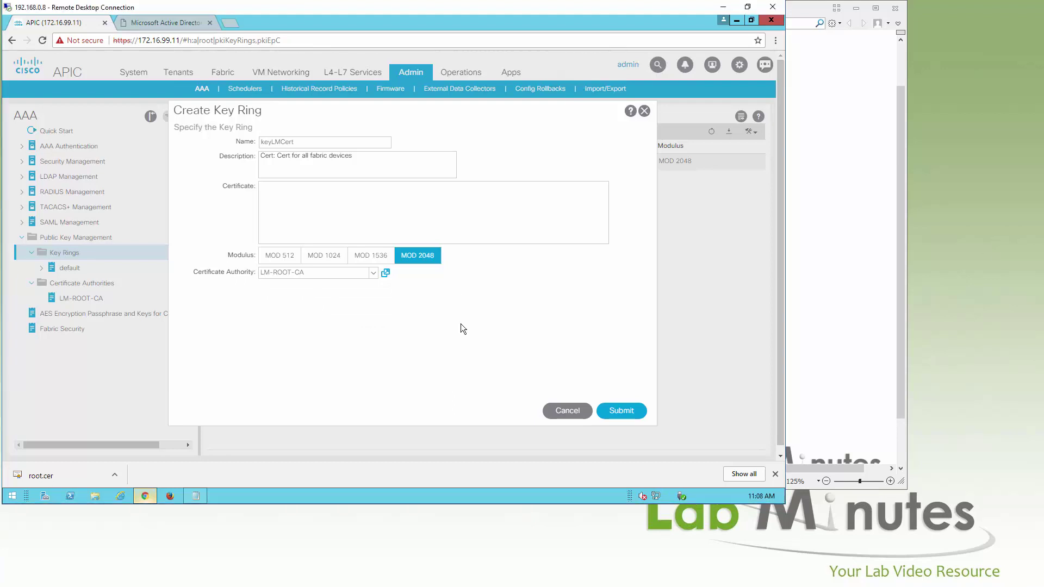
click(631, 411)
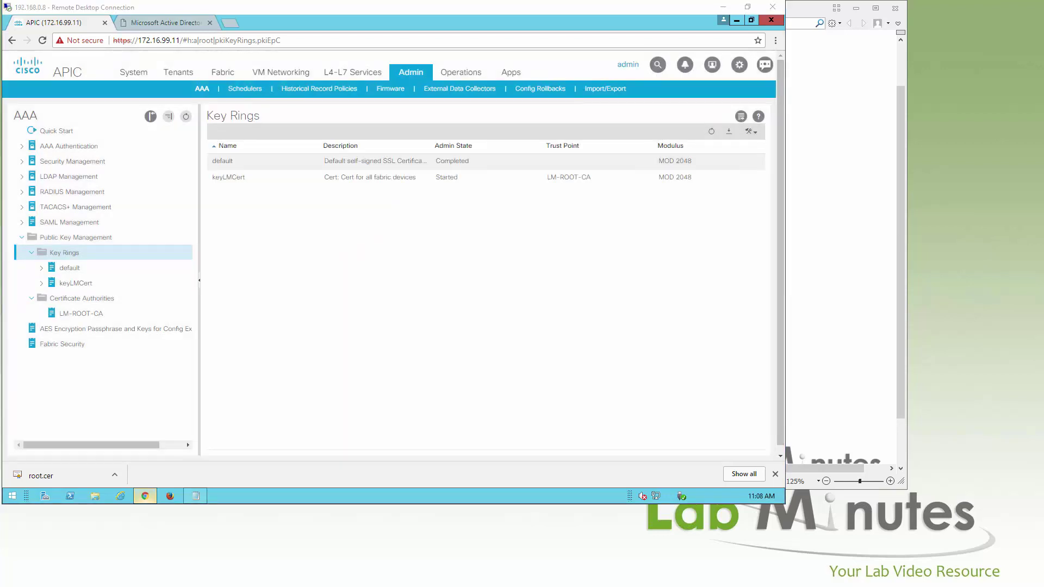
Start a certificate request for keyLMCert with subject aci.labminutes.com
click(86, 284)
right_click(90, 285)
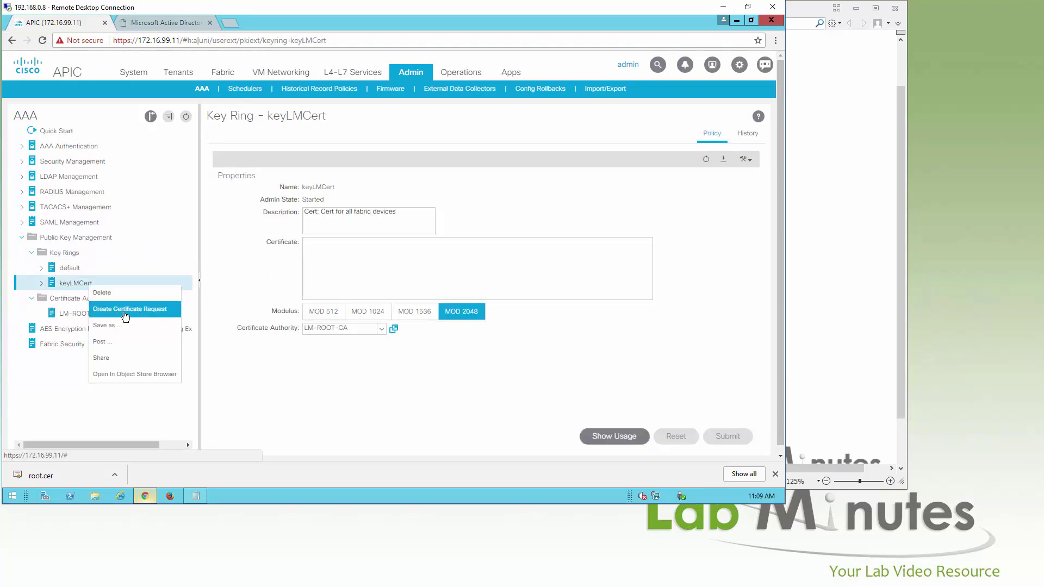
click(151, 317)
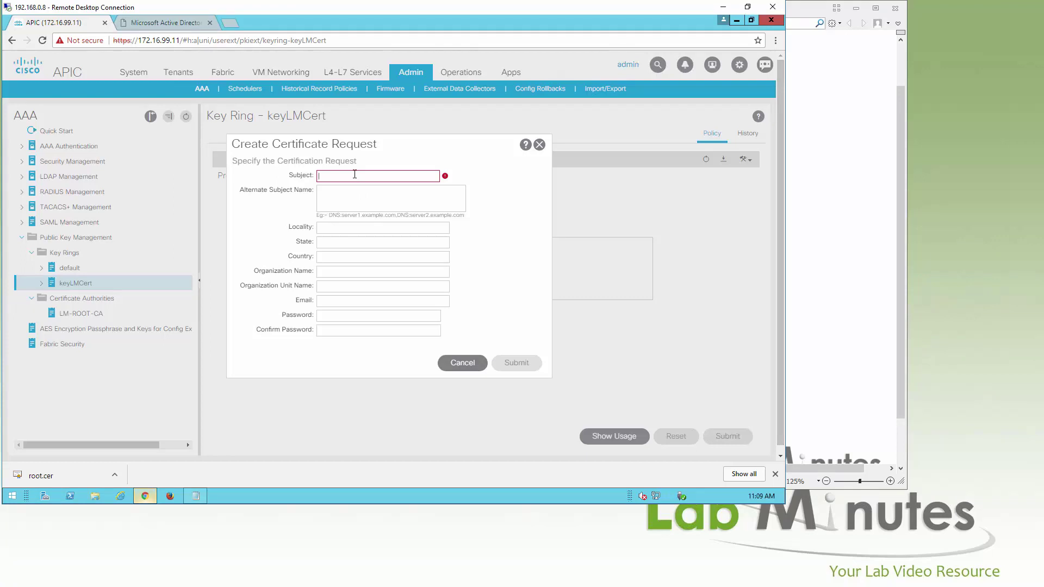
text(ci)
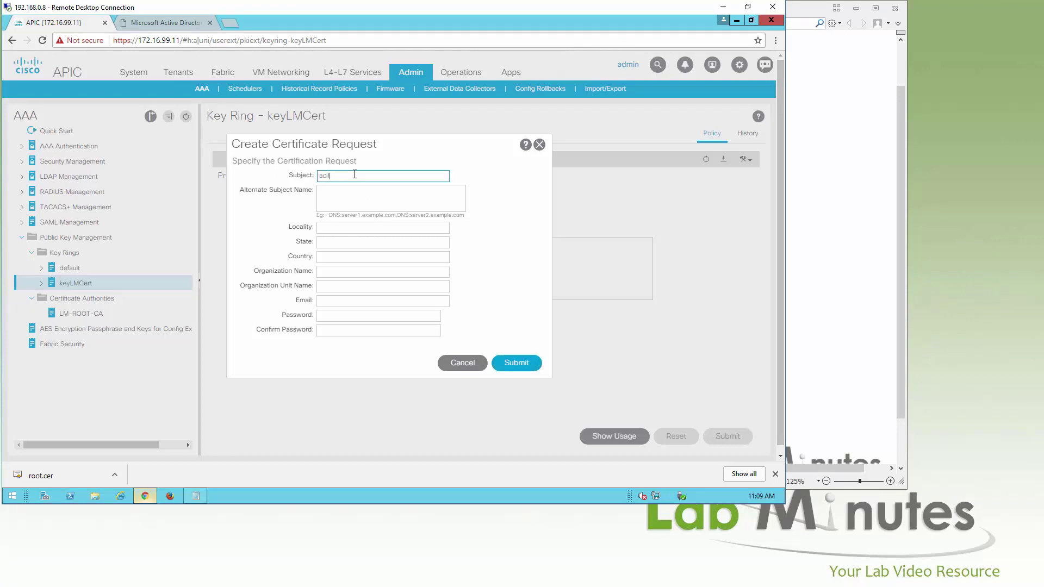
text(.labminutes.com)
drag(379, 176, 318, 176)
Set alternate subject names to DNS:aci.labminutes.com, DNS:*.labminutes.com
click(401, 200)
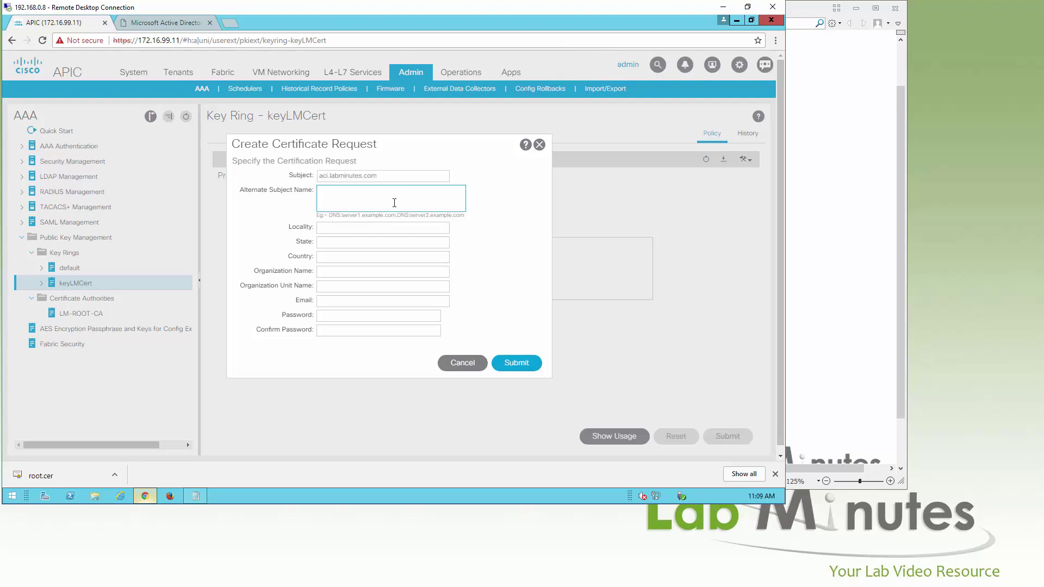
drag(386, 179, 312, 177)
key(ctrl+c)
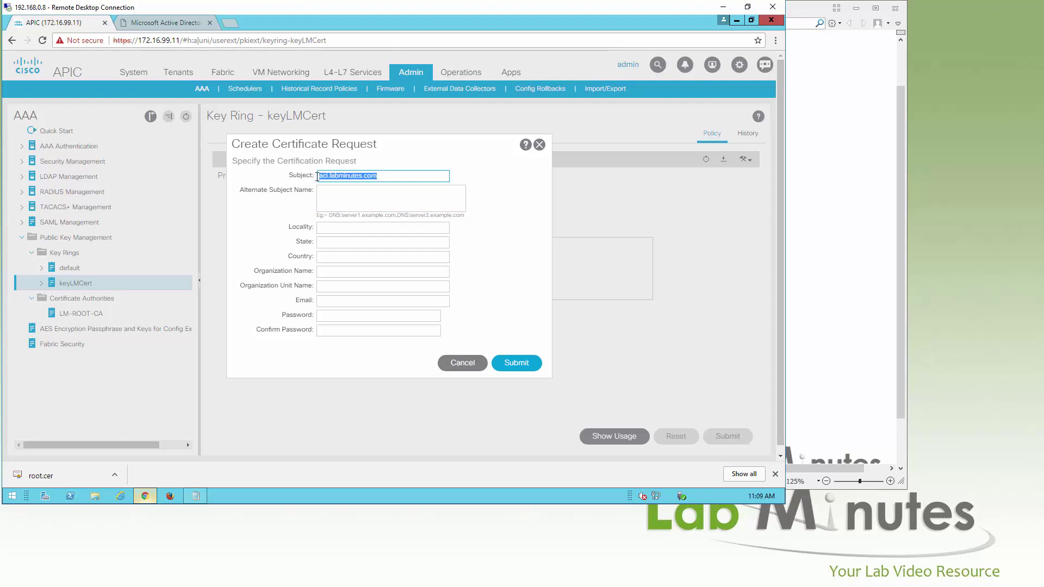
click(360, 198)
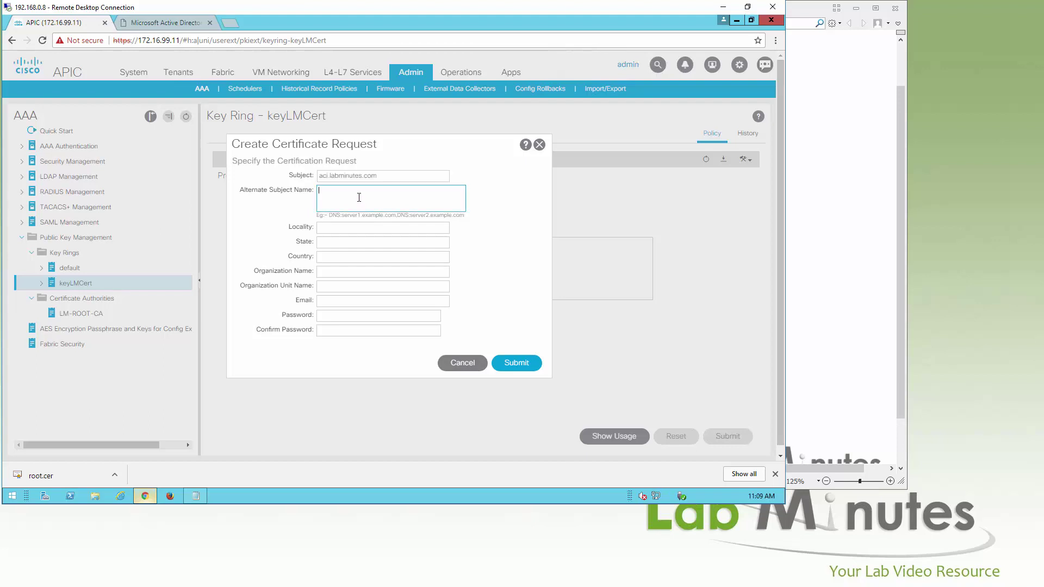
text(DNS:)
key(ctrl+v)
text(, DNS:*.labminutes.com)
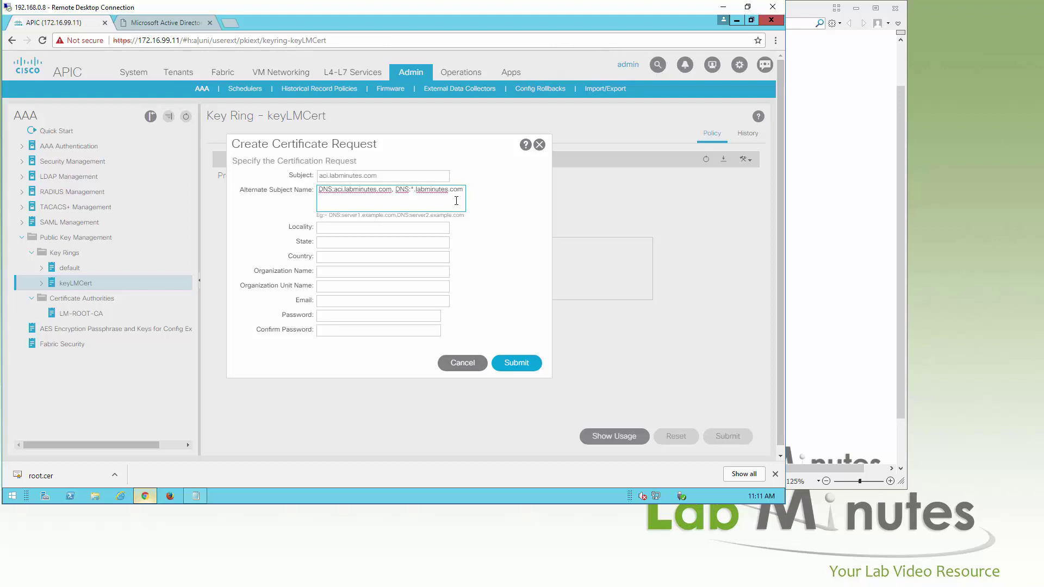
click(419, 232)
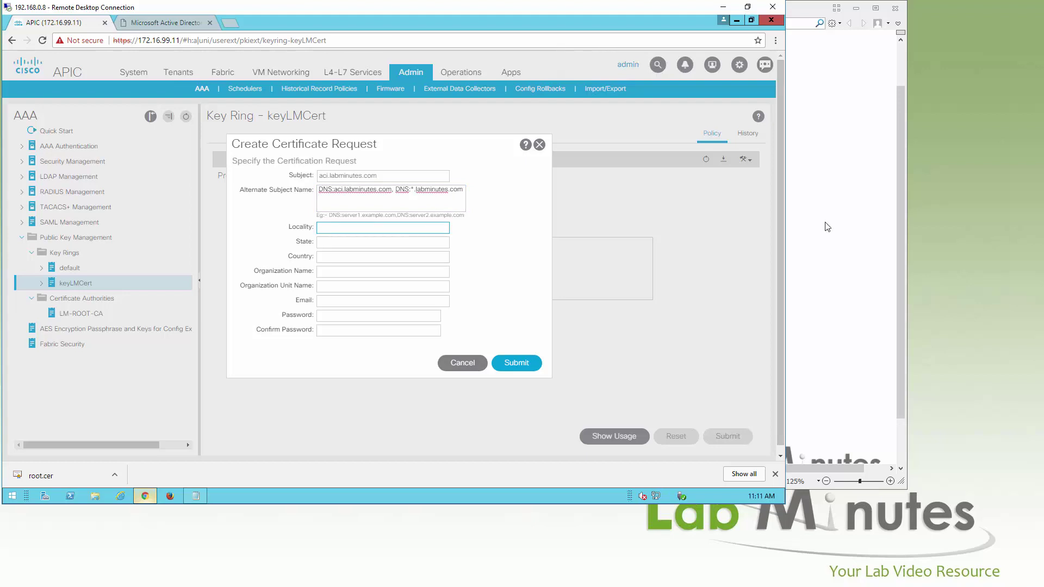
Enter state California, country US, organization Lab Minutes and unit IT
click(383, 241)
text(California)
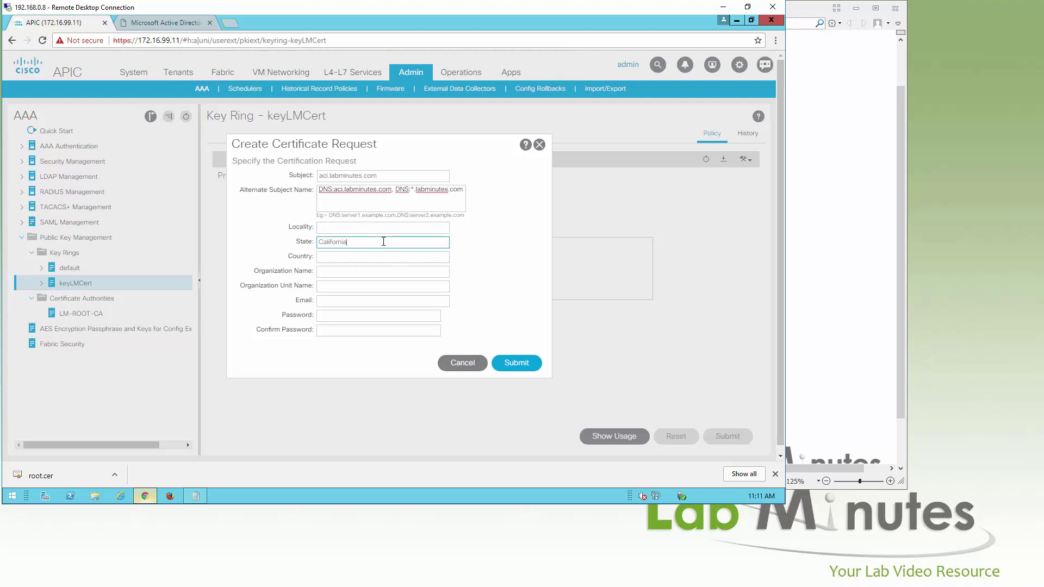
key(Tab)
text(US)
key(Tab)
text(Lab Minutes)
key(Tab)
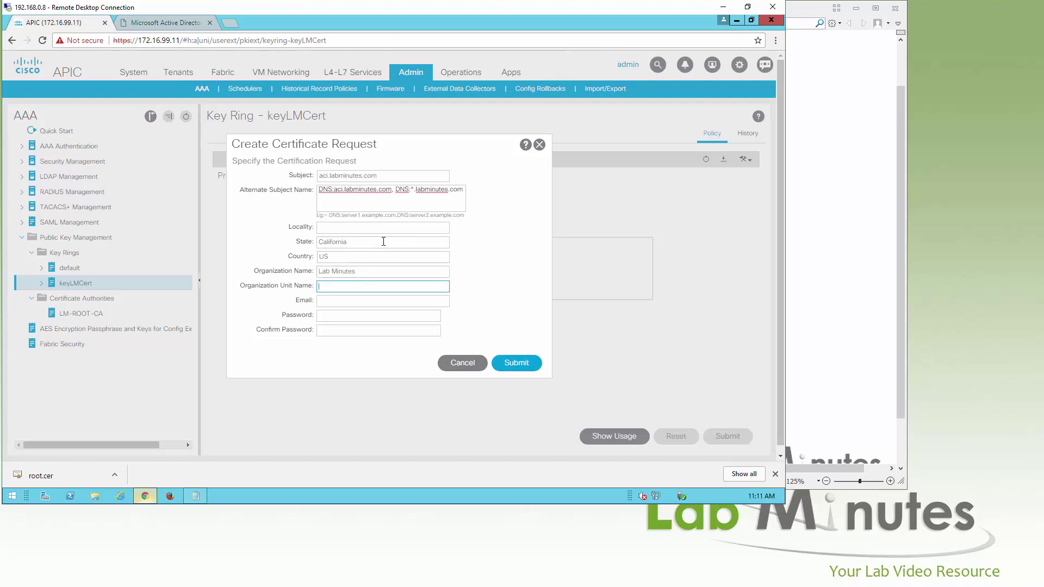
text(IT)
key(Tab)
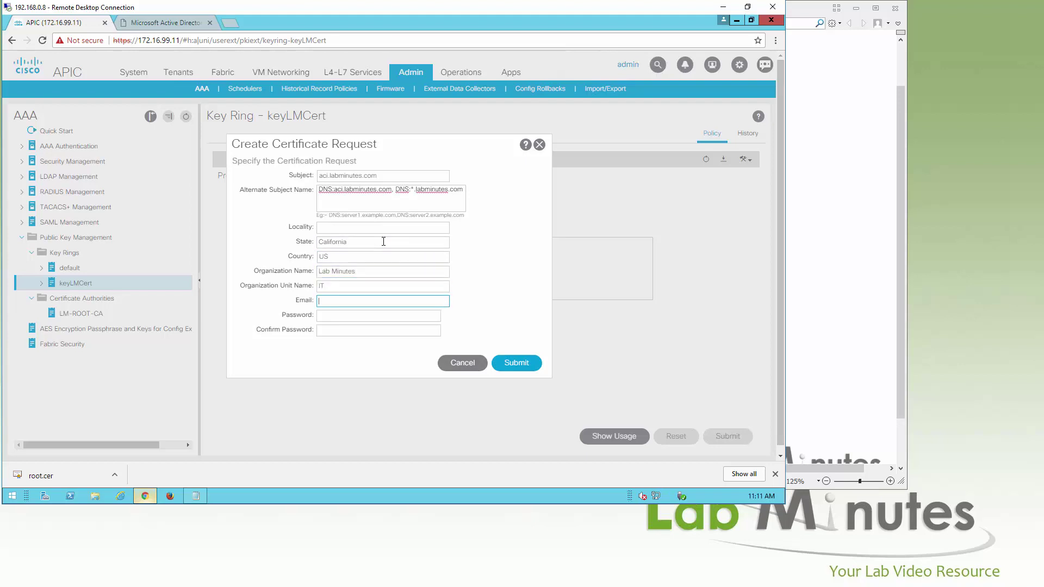
Leave the password blank, remove the space after the alternate-name comma, and submit the request
click(334, 316)
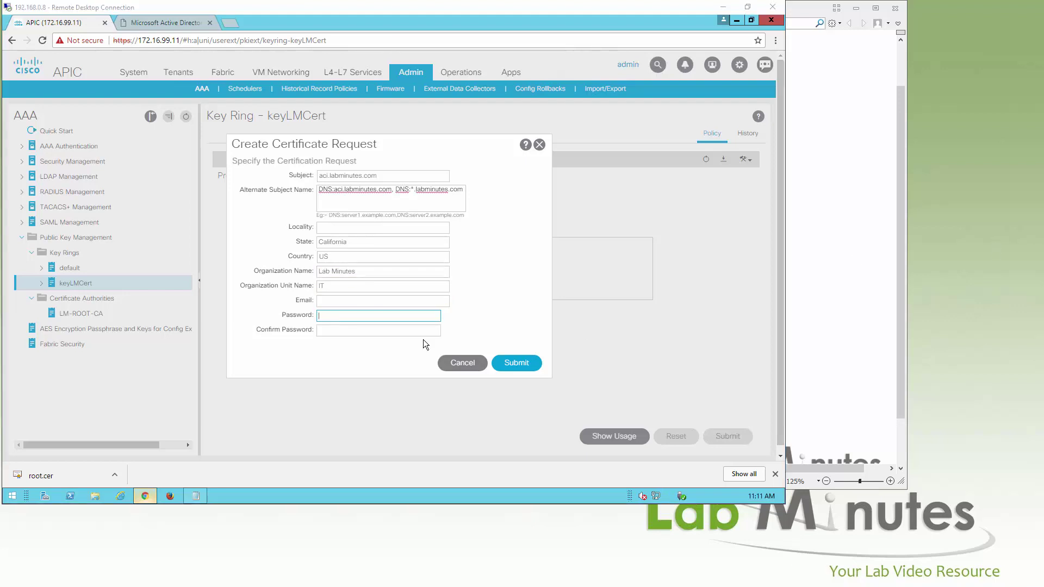
click(472, 311)
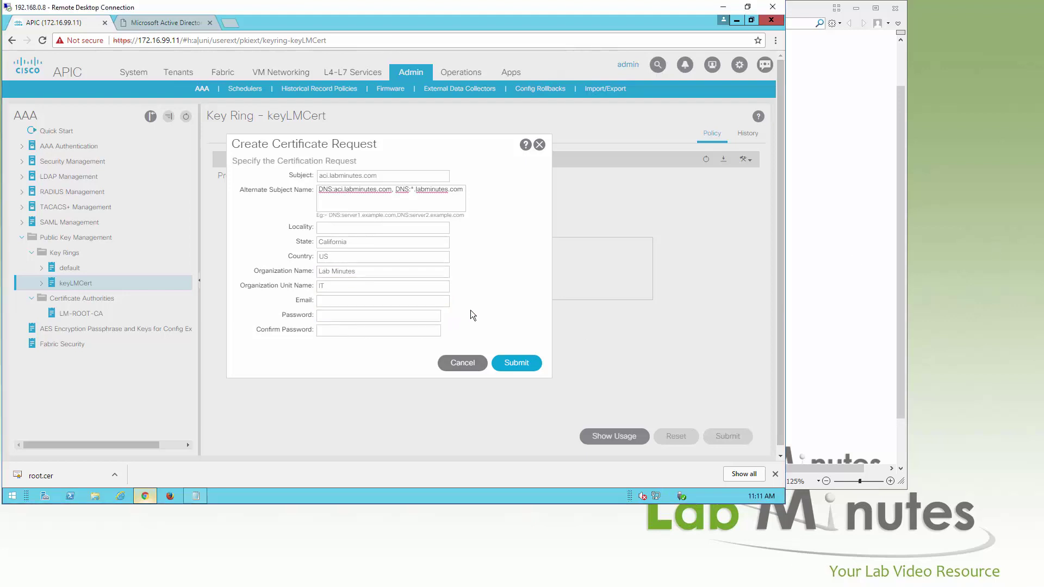
click(395, 190)
key(BackSpace)
click(516, 364)
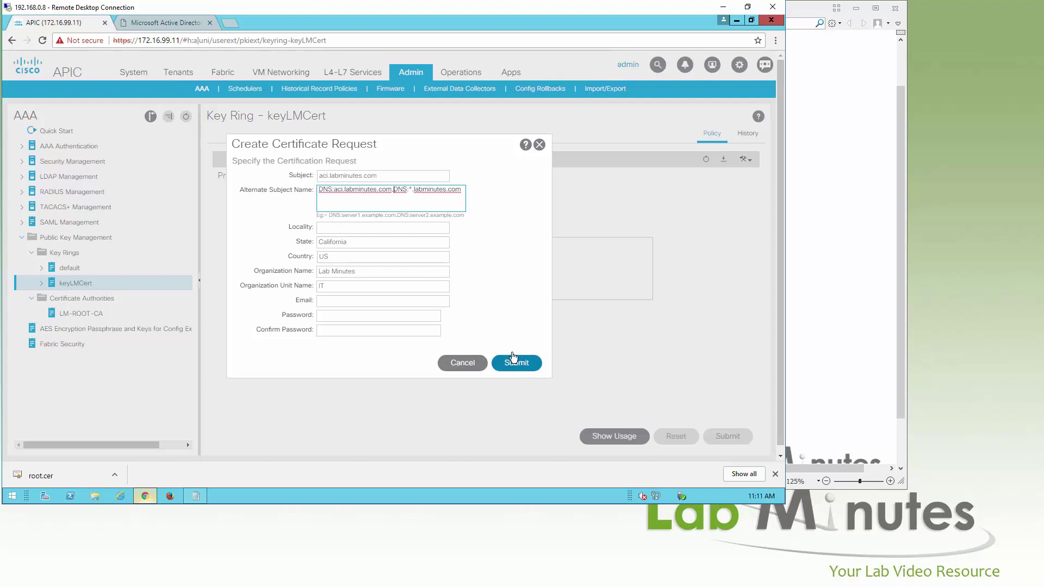
click(99, 299)
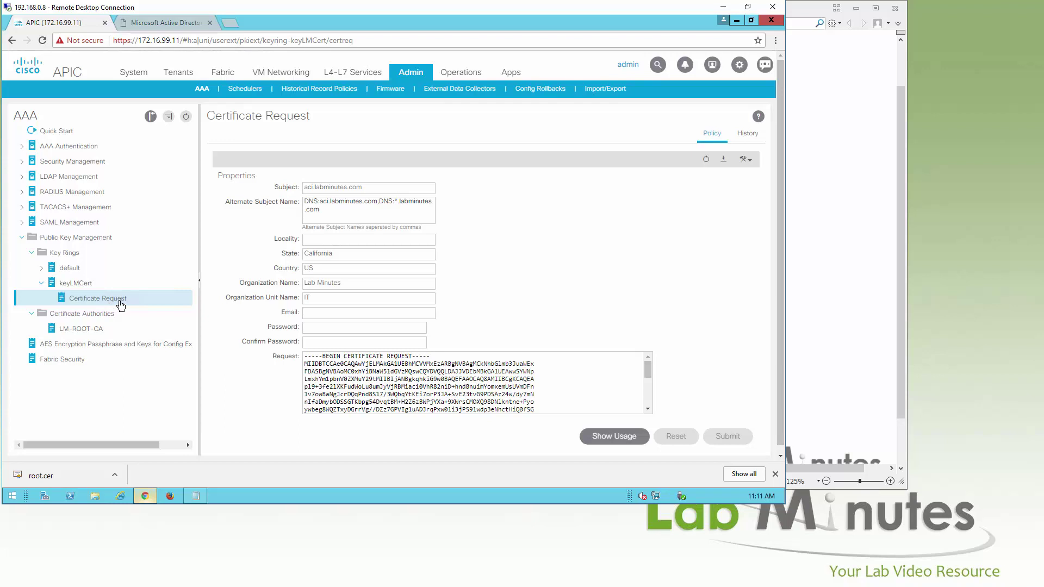
Select the entire generated CSR text in the keyLMCert Certificate Request box
scroll(678, 309, down, 1)
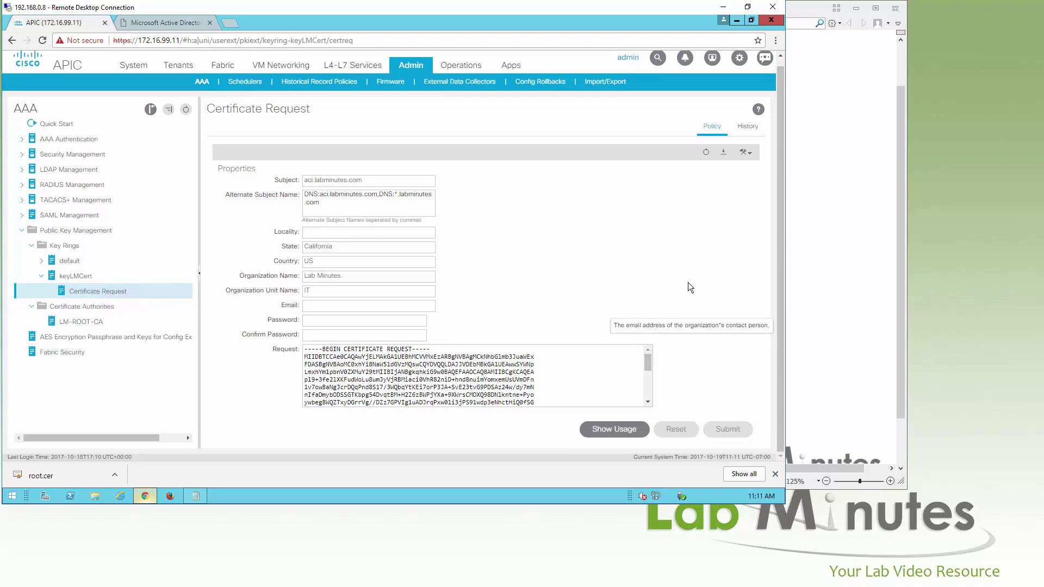
scroll(611, 366, down, 3)
scroll(611, 366, up, 5)
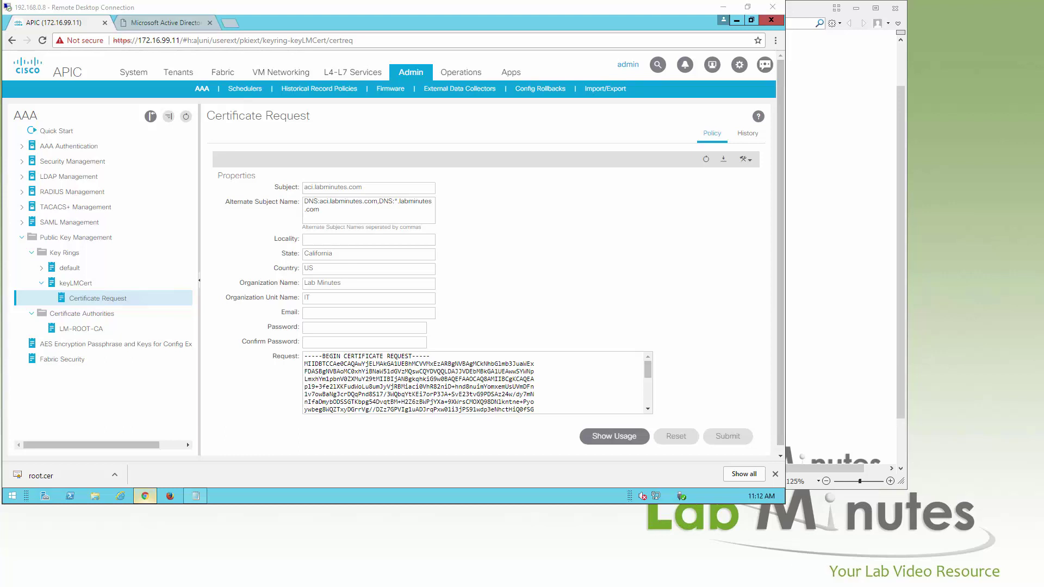
click(511, 371)
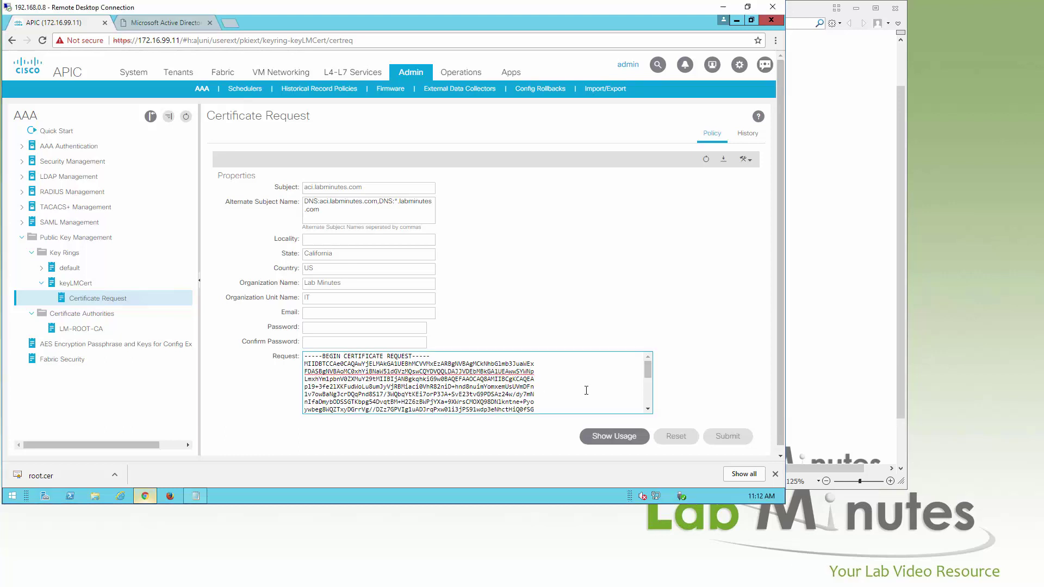
key(ctrl+a)
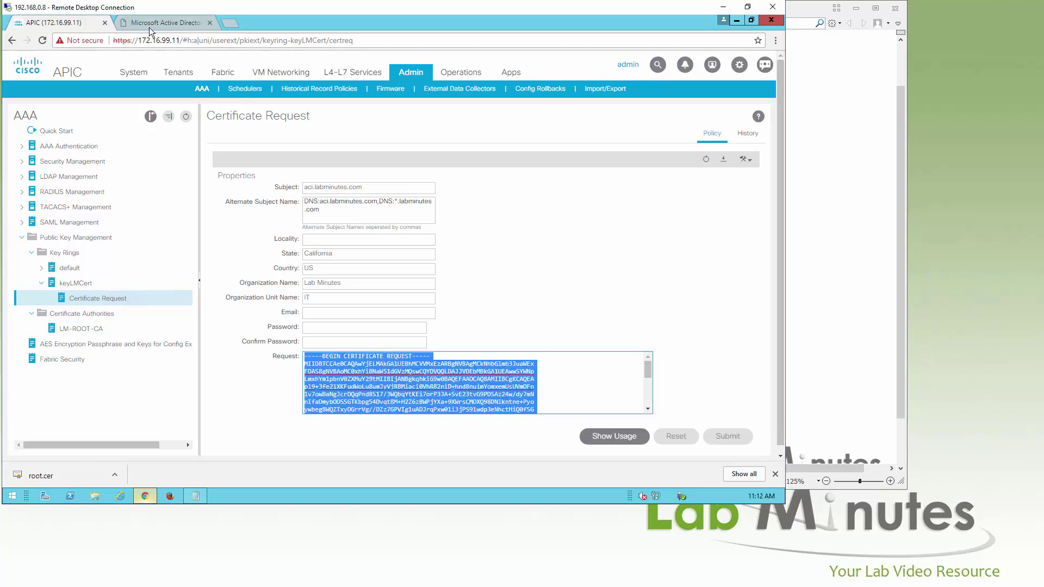
click(149, 27)
Submit an advanced certificate request with the pasted APIC CSR using the Web Server template
click(12, 40)
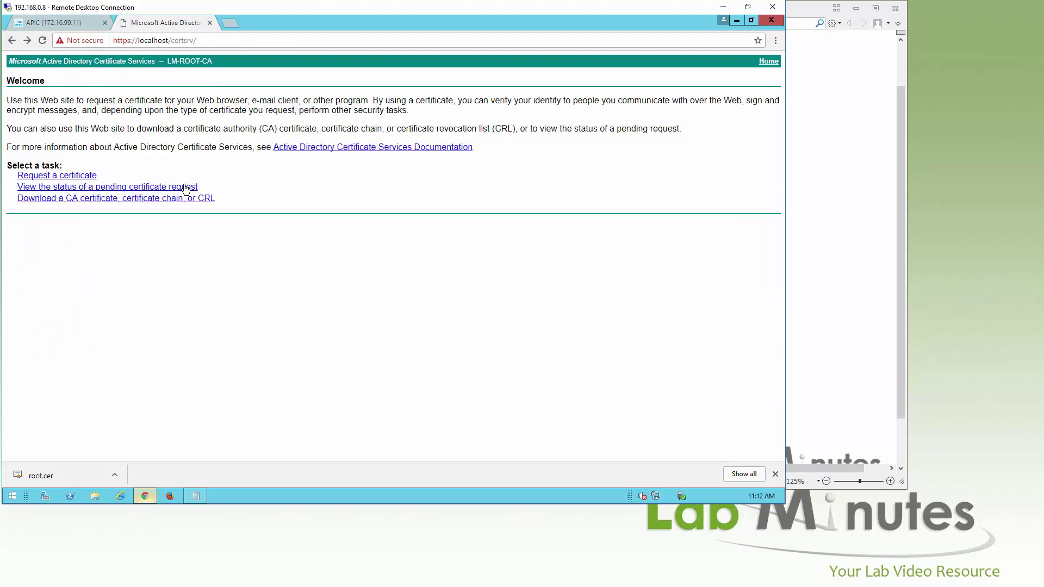
click(93, 175)
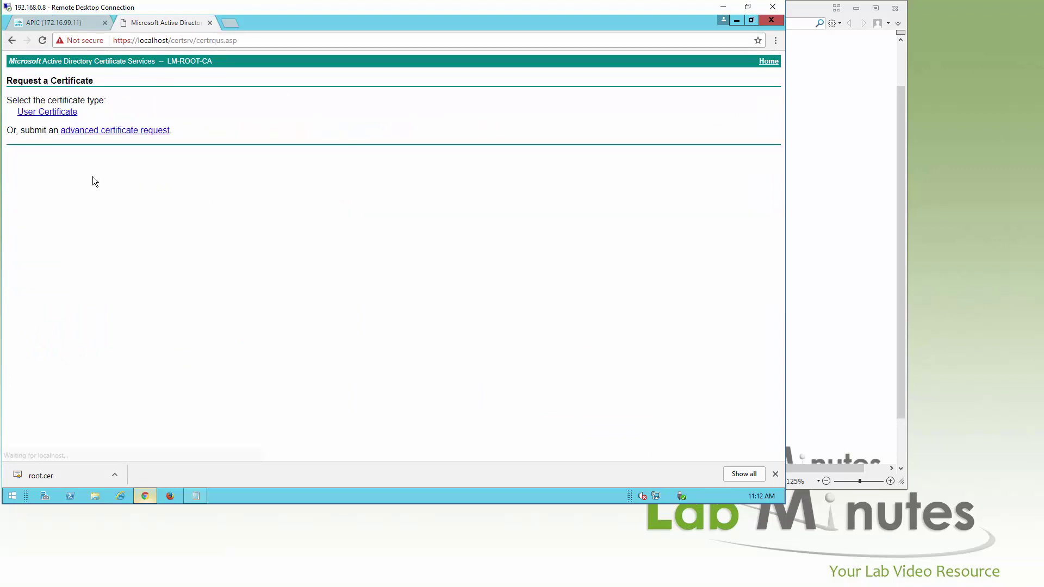
click(91, 131)
click(117, 161)
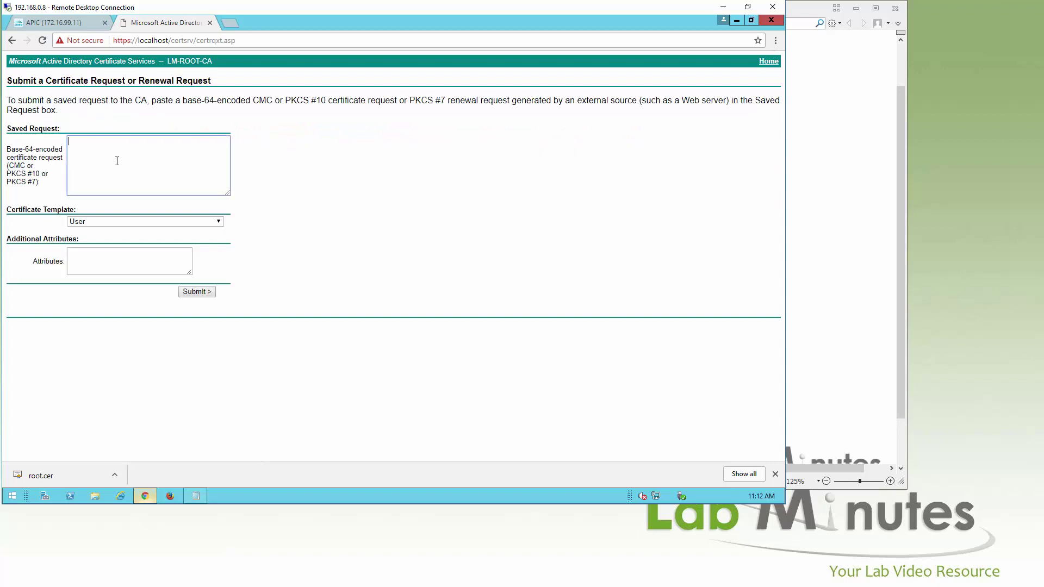
key(ctrl+v)
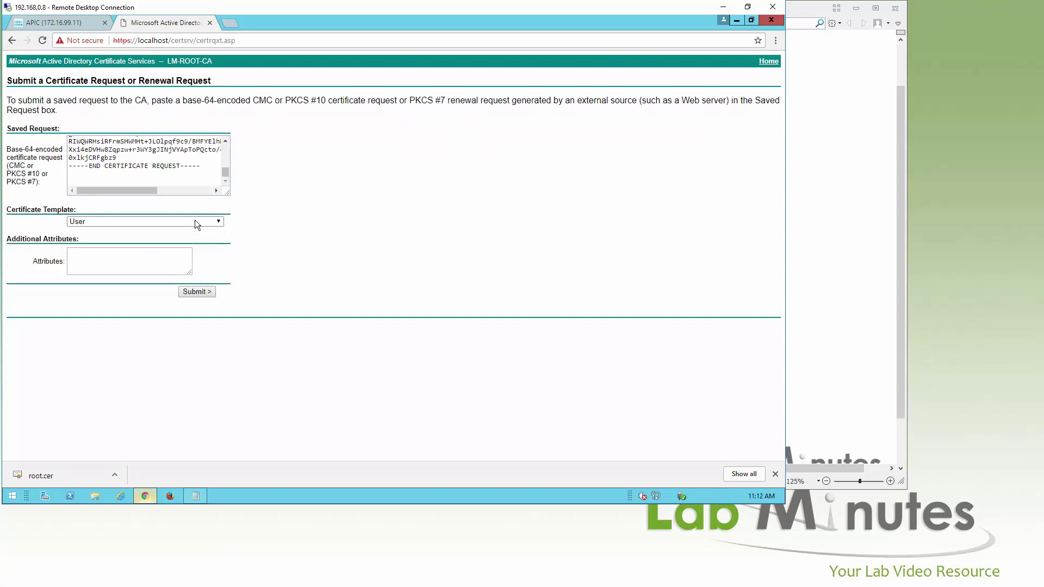
click(193, 220)
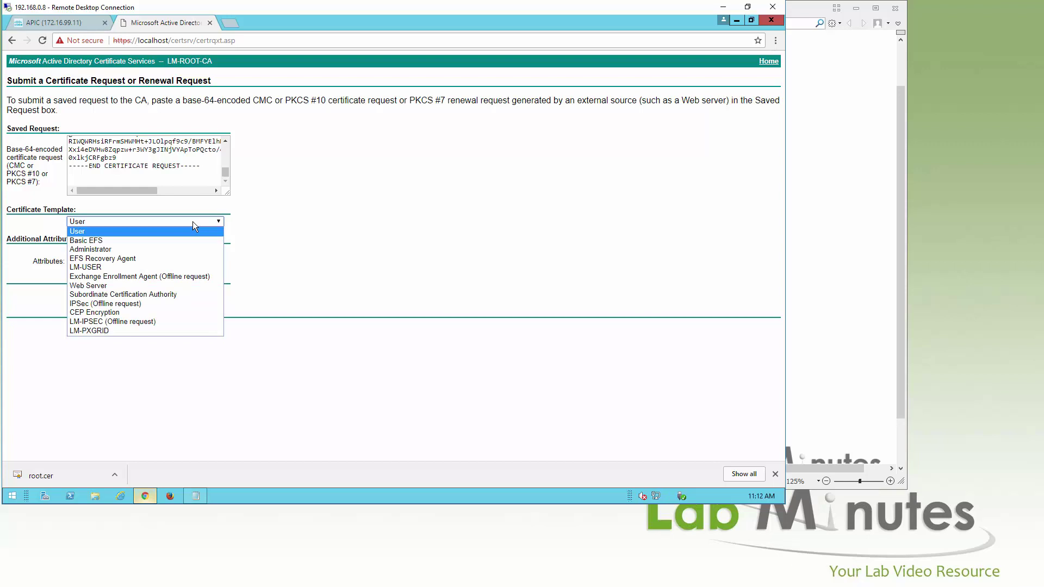
click(109, 286)
click(196, 292)
Download the issued certificate in Base 64 encoding and save it as aci.cer
click(138, 120)
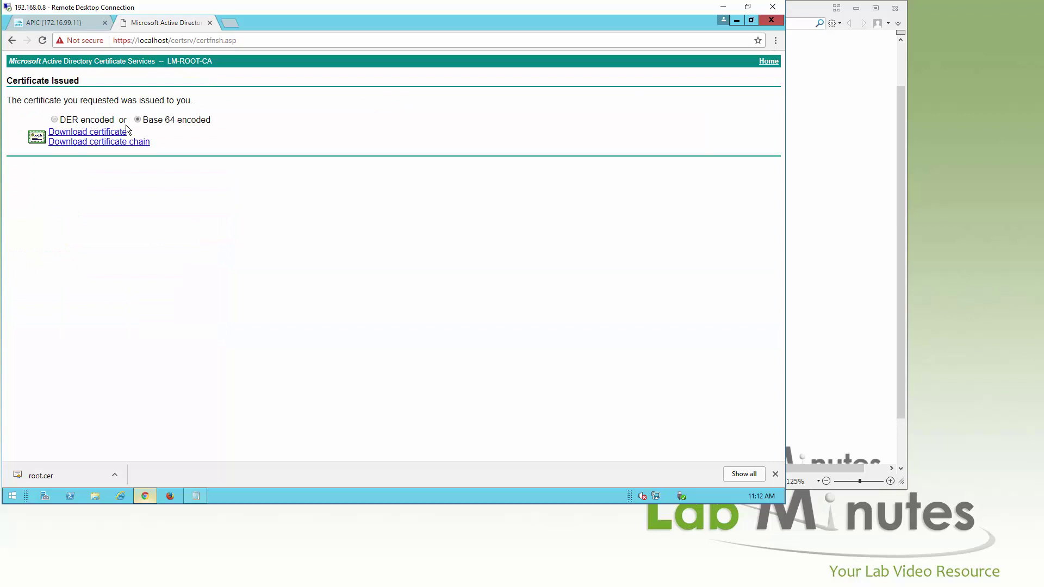
click(115, 132)
text(aci.cer)
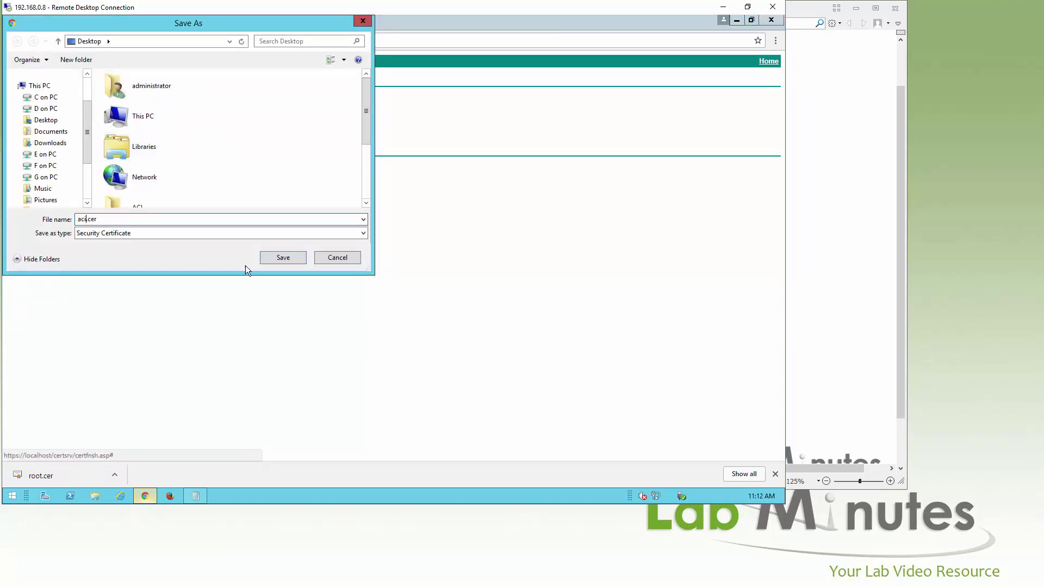
click(284, 257)
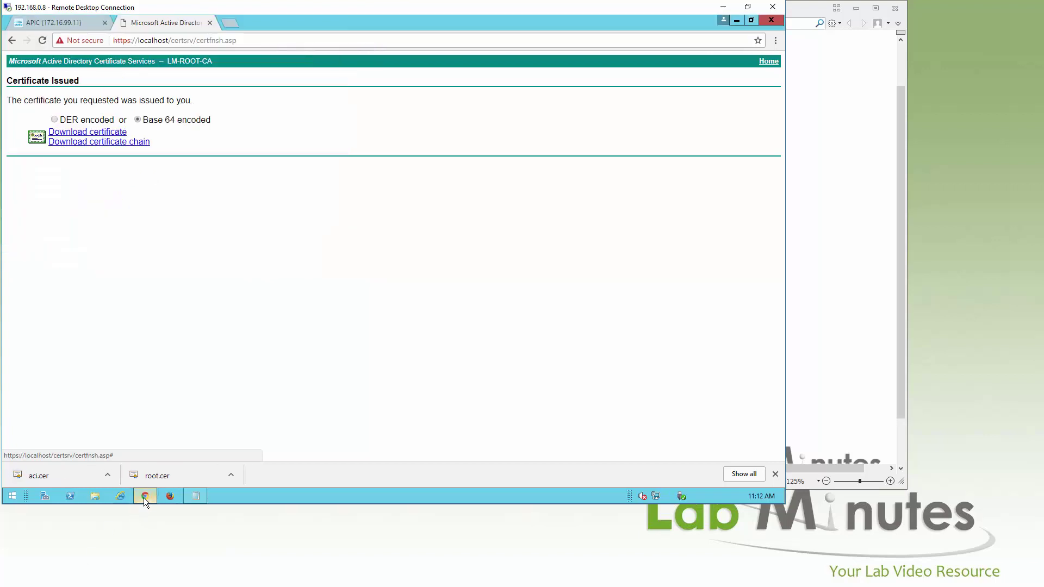
click(145, 496)
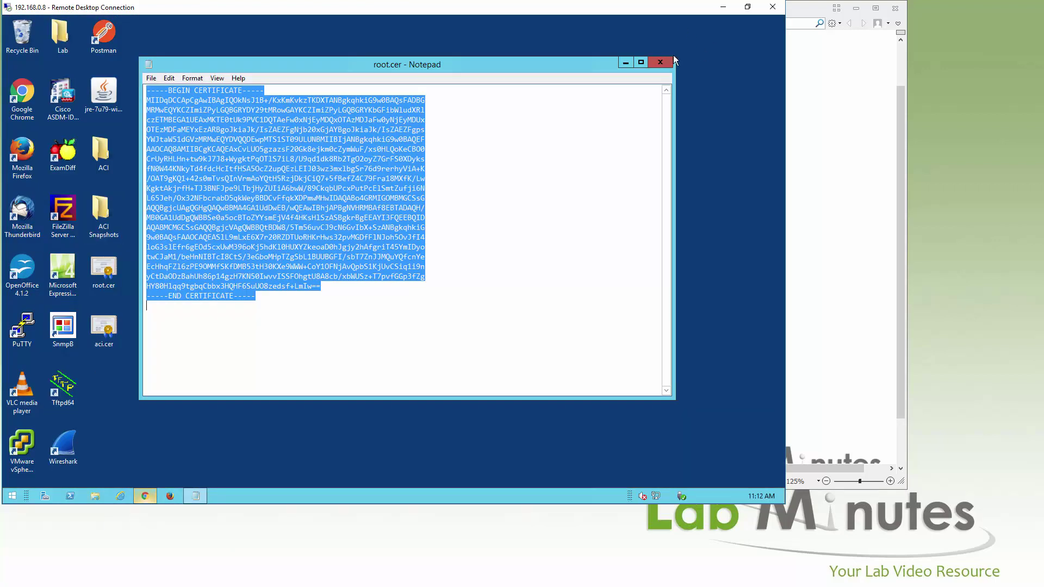
Open the downloaded aci.cer in the certificate viewer and check its certification path
click(660, 61)
double_click(91, 333)
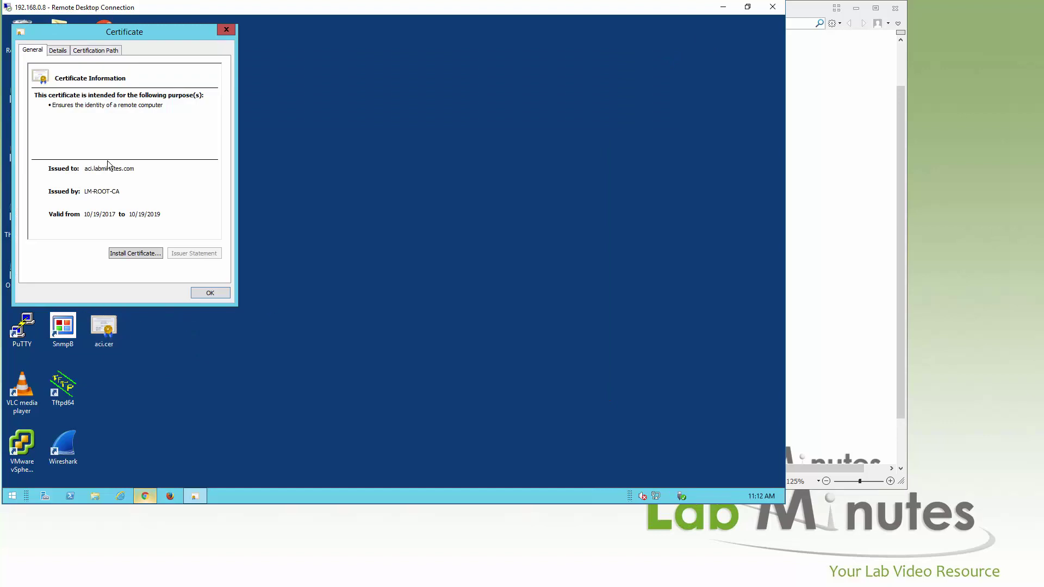
drag(132, 36, 400, 56)
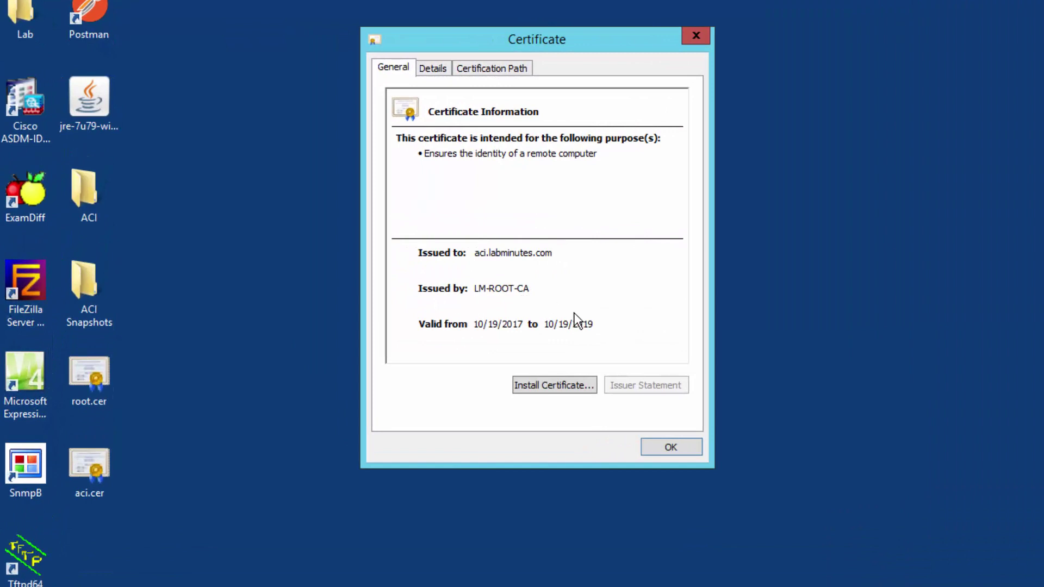
click(491, 68)
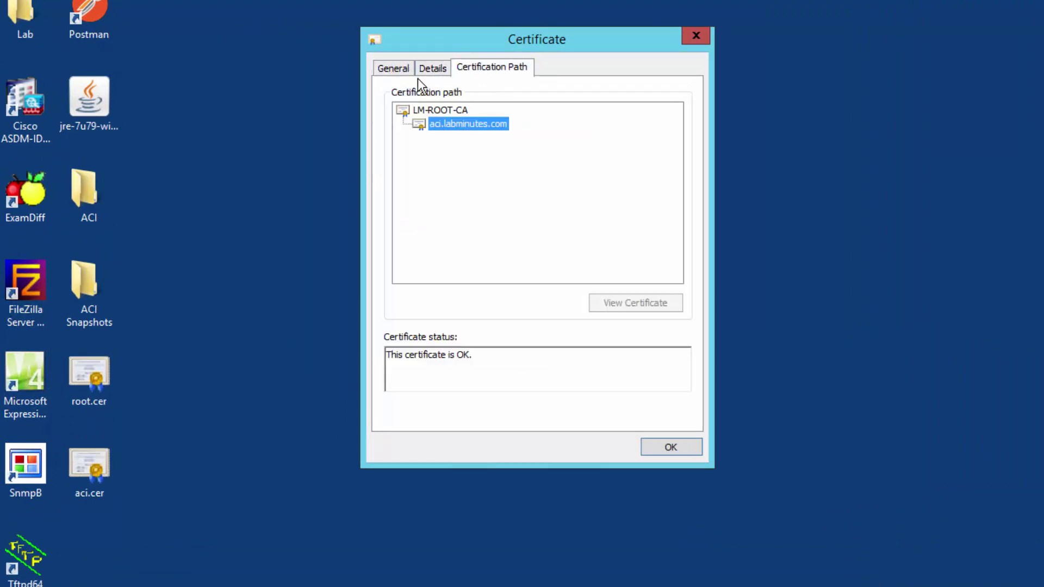
click(432, 68)
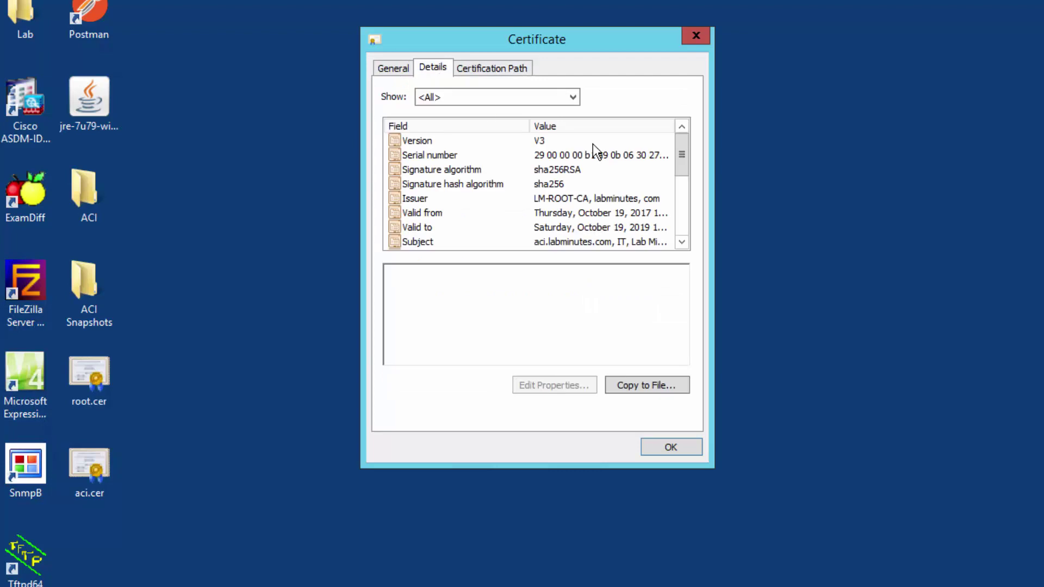
Check the signature algorithm, subject, and aci.labminutes.com / *.labminutes.com alternative names, then close the viewer
click(580, 185)
drag(683, 159, 681, 169)
click(555, 214)
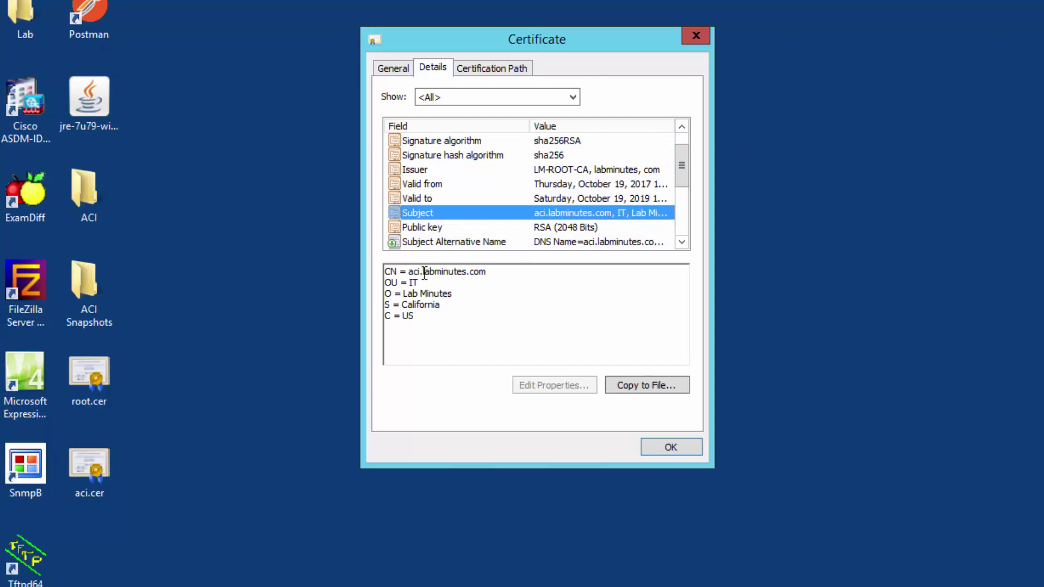
drag(677, 163, 679, 173)
click(496, 216)
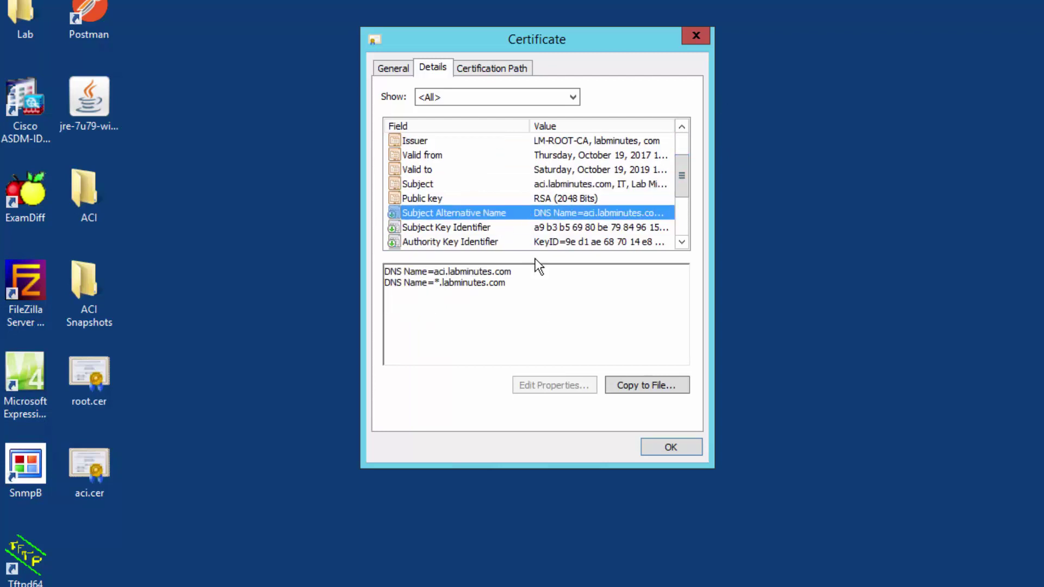
drag(438, 275, 540, 271)
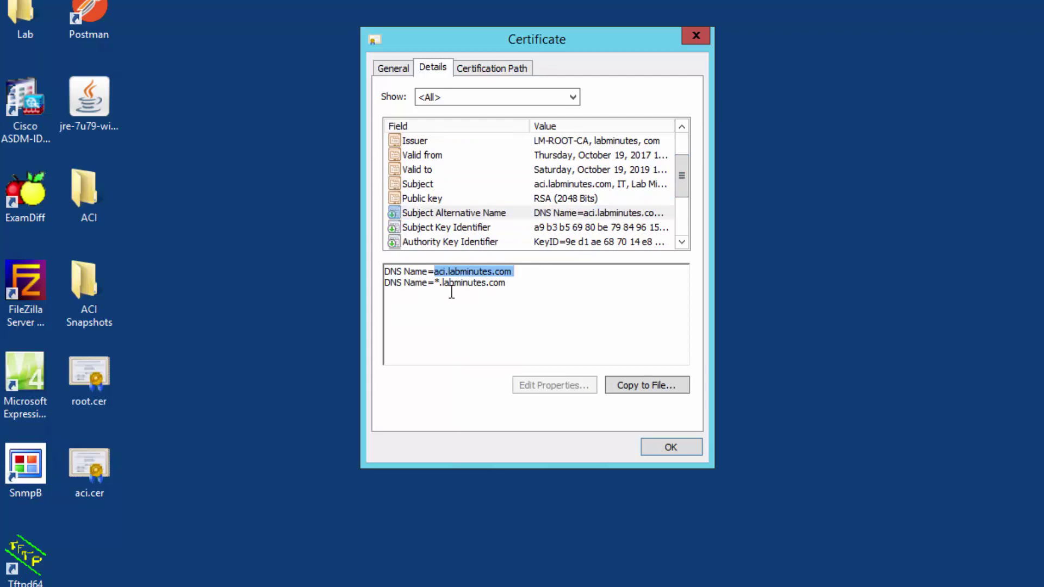
drag(437, 283, 561, 282)
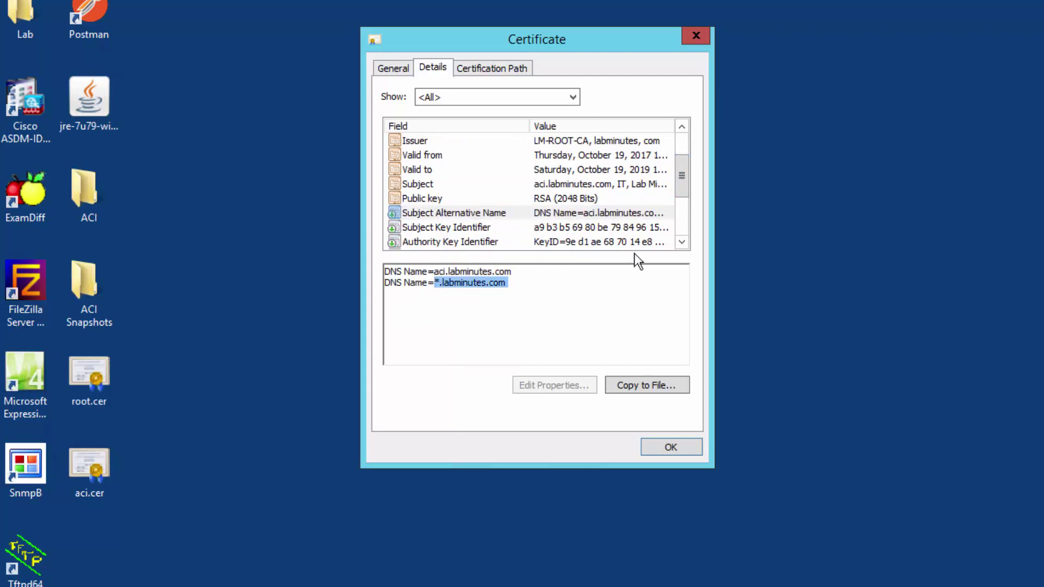
drag(670, 182, 689, 256)
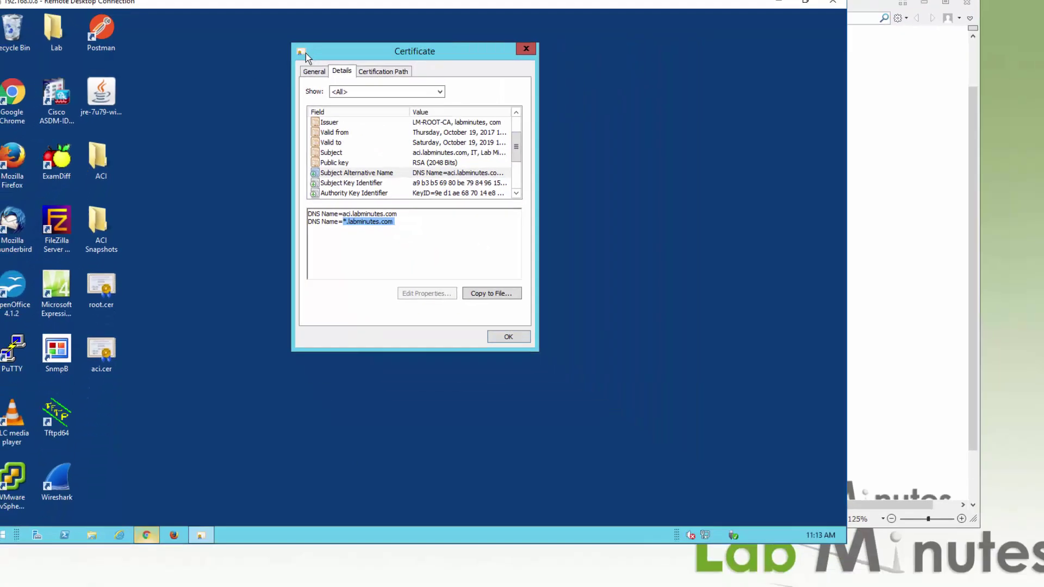
click(393, 68)
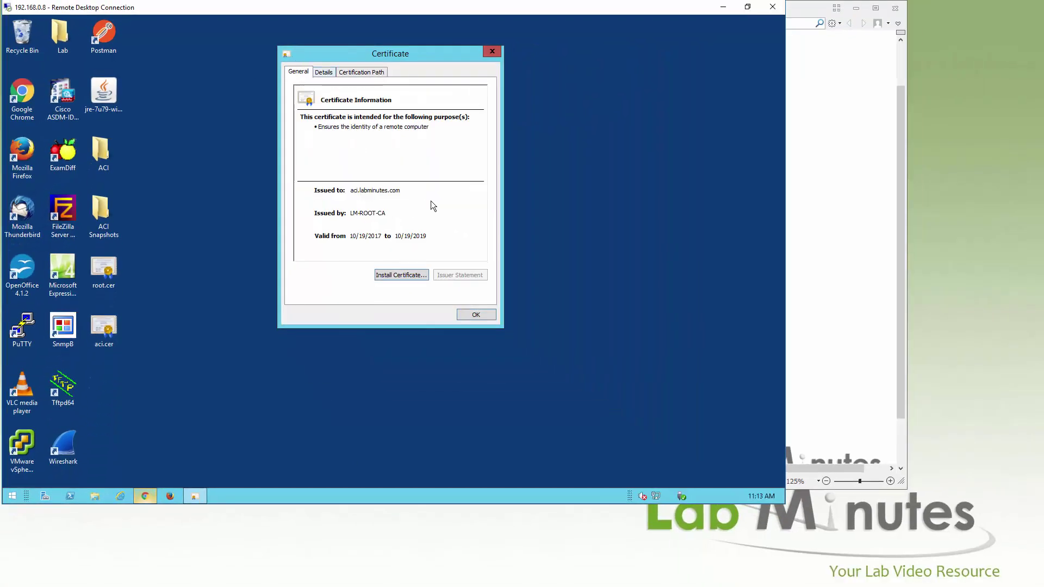
click(487, 315)
Open aci.cer in Notepad and copy all of its Base64 certificate text
right_click(104, 329)
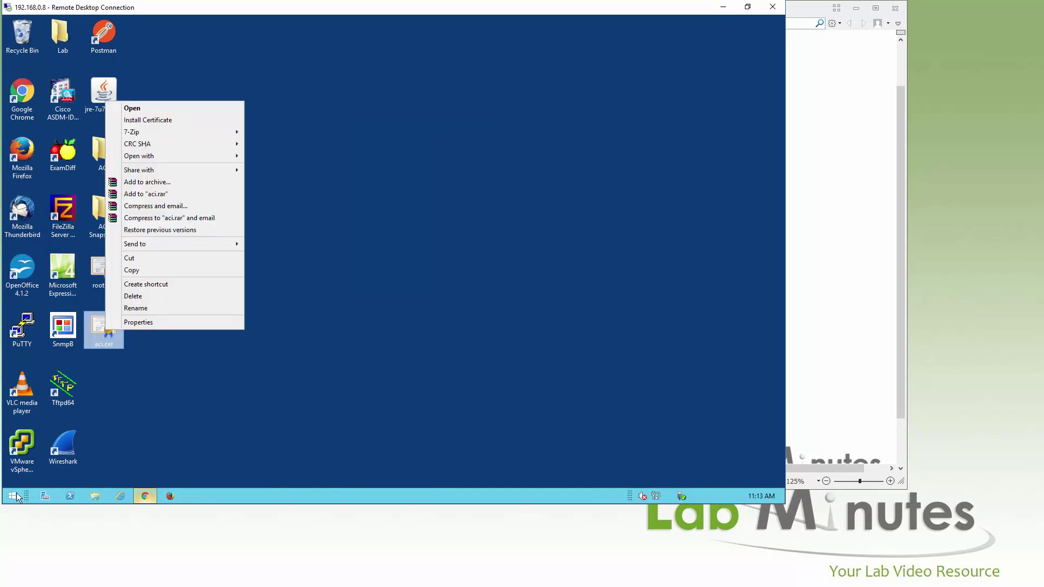
click(16, 494)
click(47, 238)
drag(104, 327, 358, 274)
key(ctrl+a)
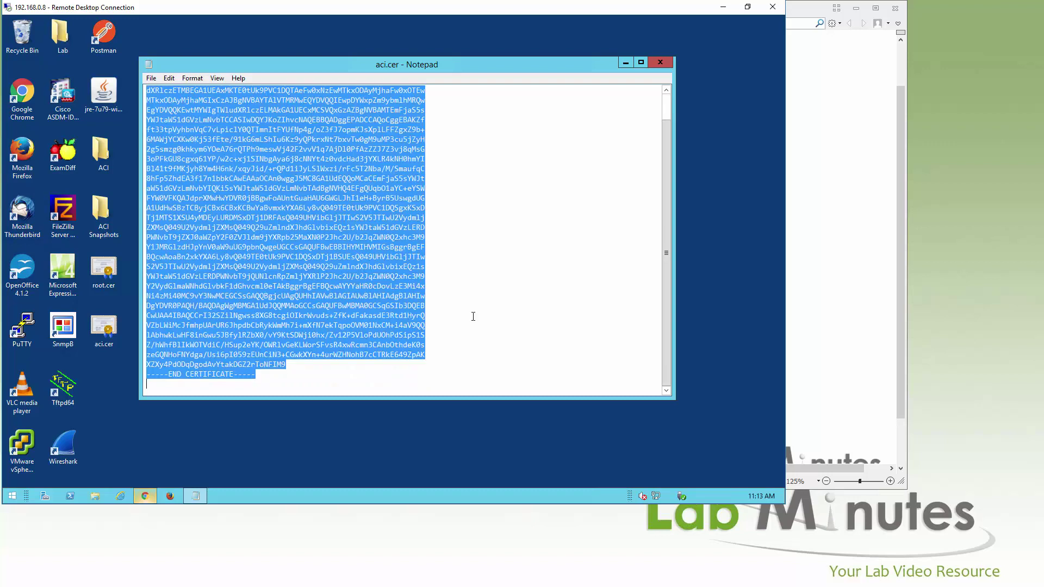
click(144, 495)
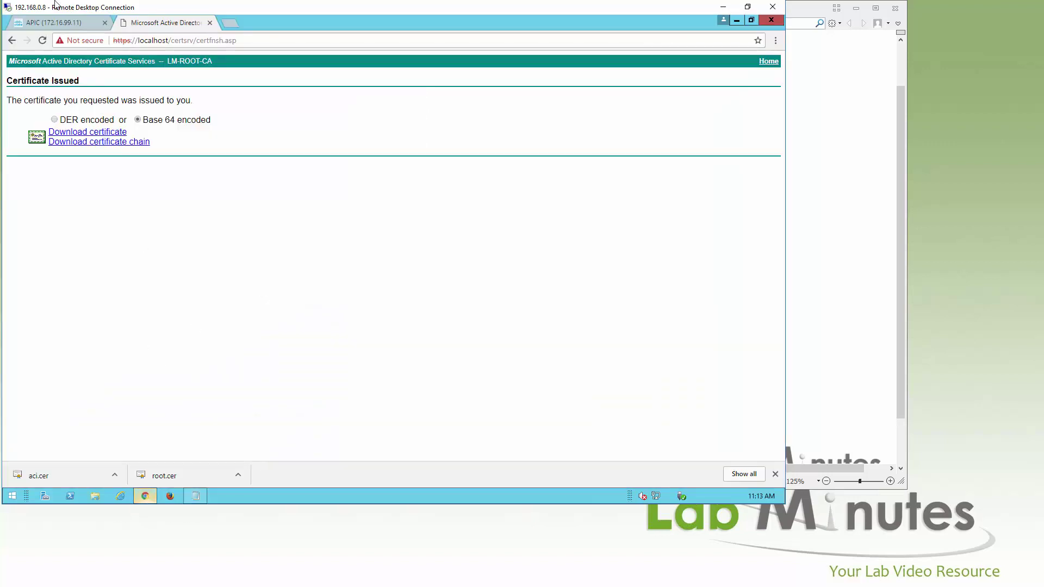
click(53, 24)
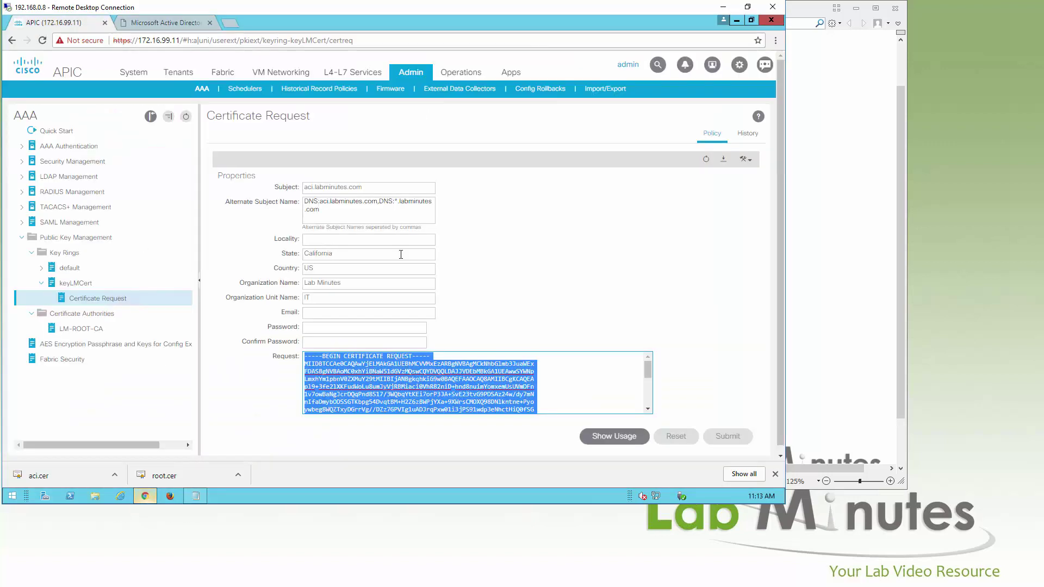
Paste the signed certificate into keyLMCert's Certificate field, submit it, and verify Admin State Completed
click(74, 284)
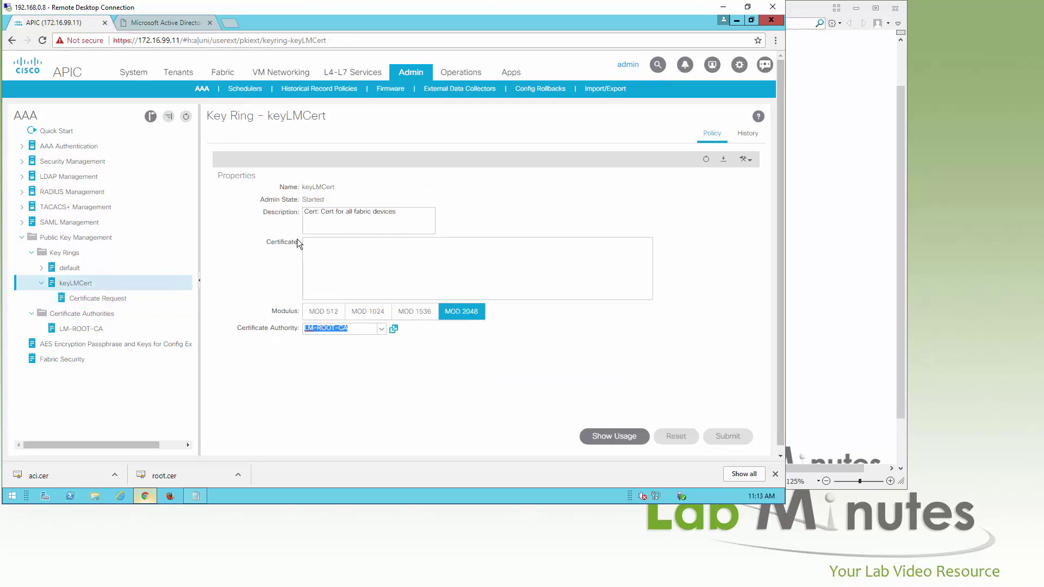
click(383, 245)
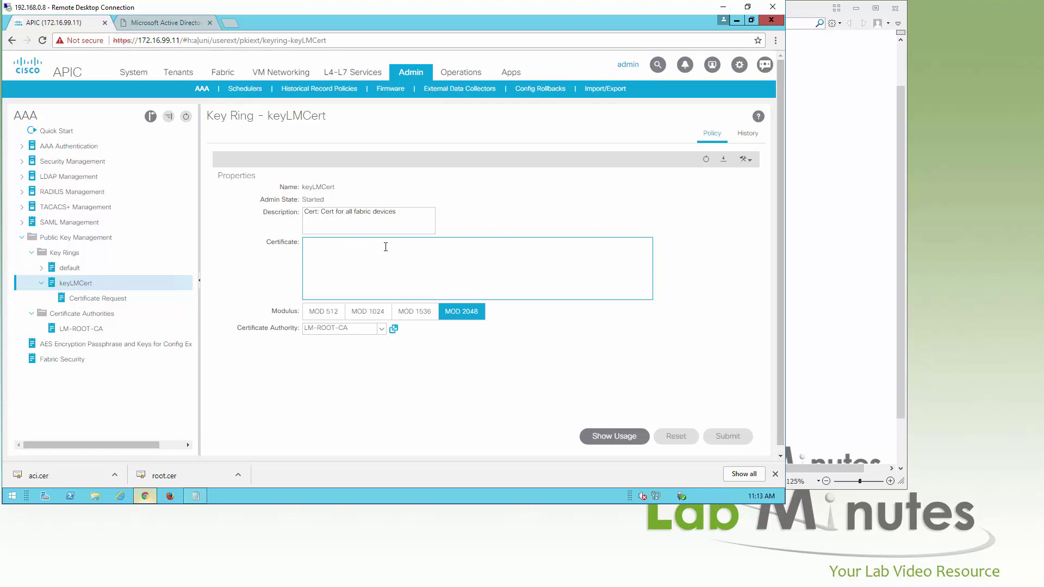
key(ctrl+v)
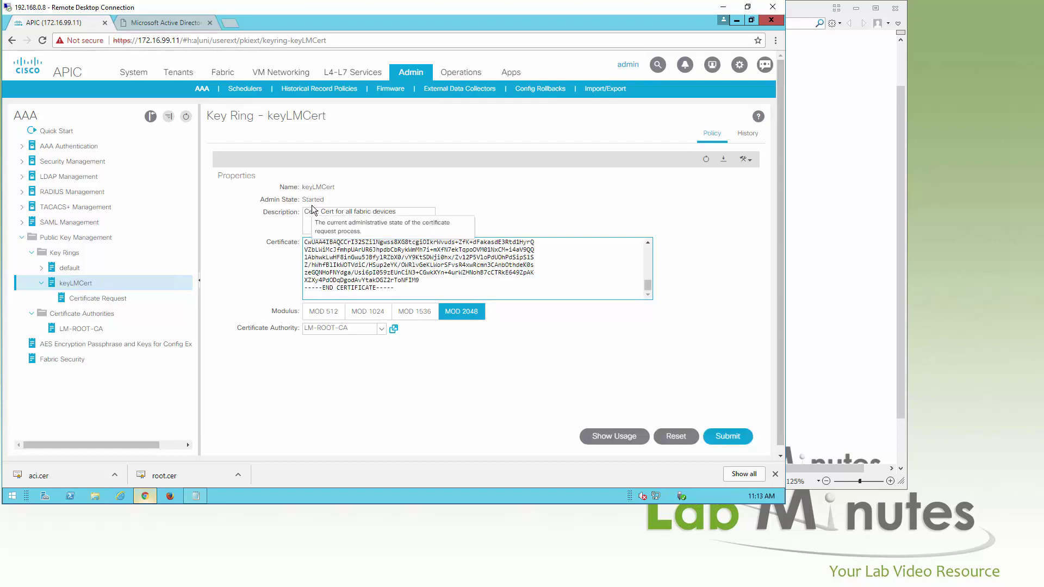
click(726, 437)
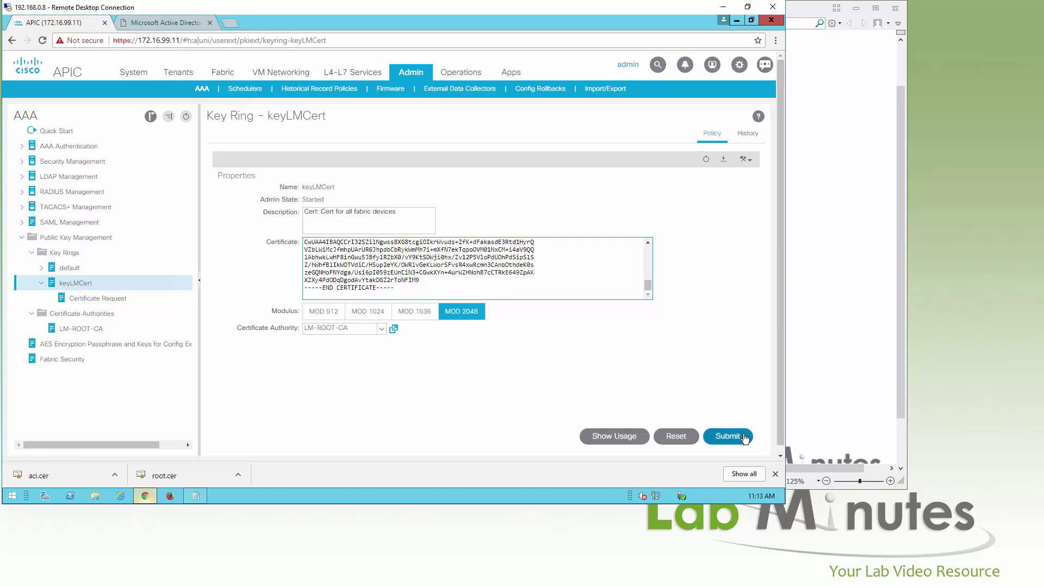
click(568, 365)
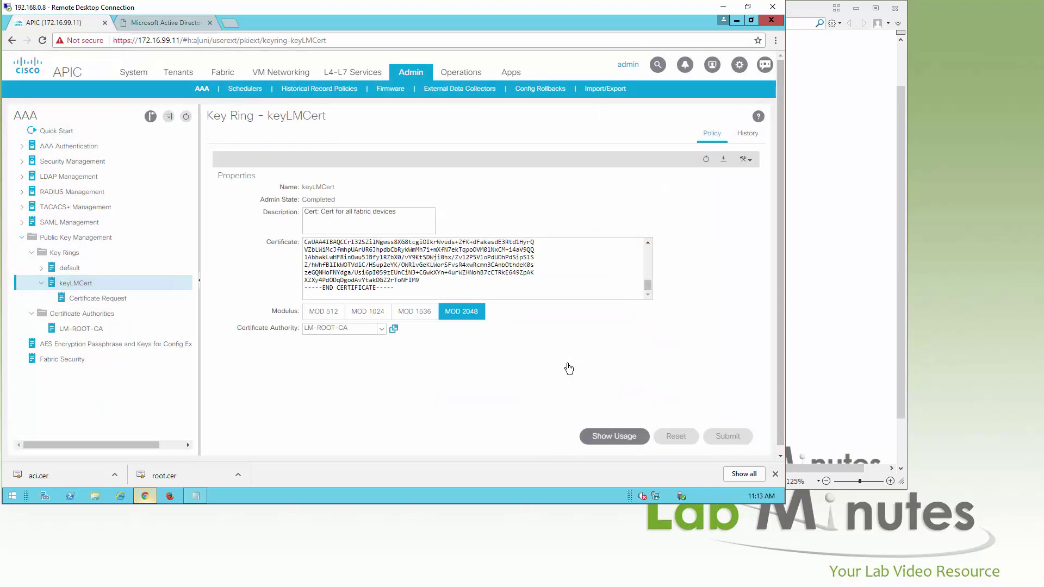
double_click(311, 200)
Go to Fabric Policies > Management Access and select the mgmtAccessLMDefault policy
click(220, 75)
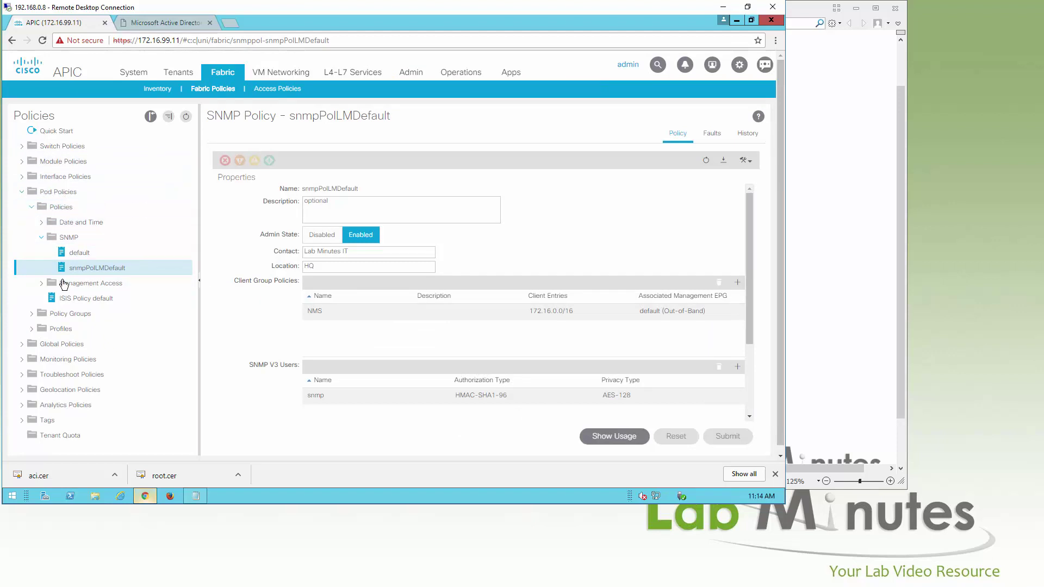
click(39, 287)
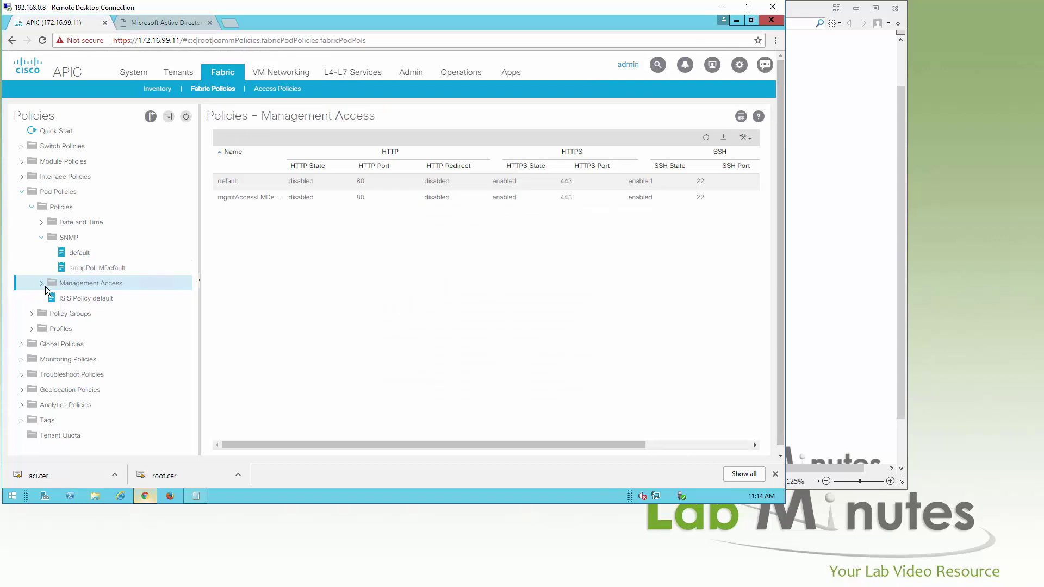
click(108, 314)
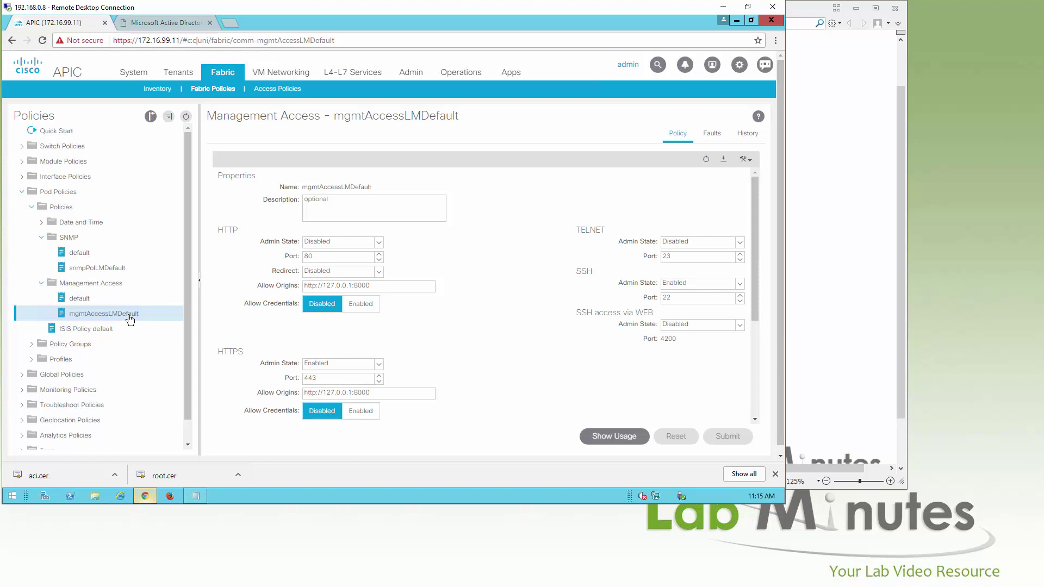
Set mgmtAccessLMDefault's HTTPS Admin KeyRing to keyLMCert and submit the change
scroll(501, 301, down, 5)
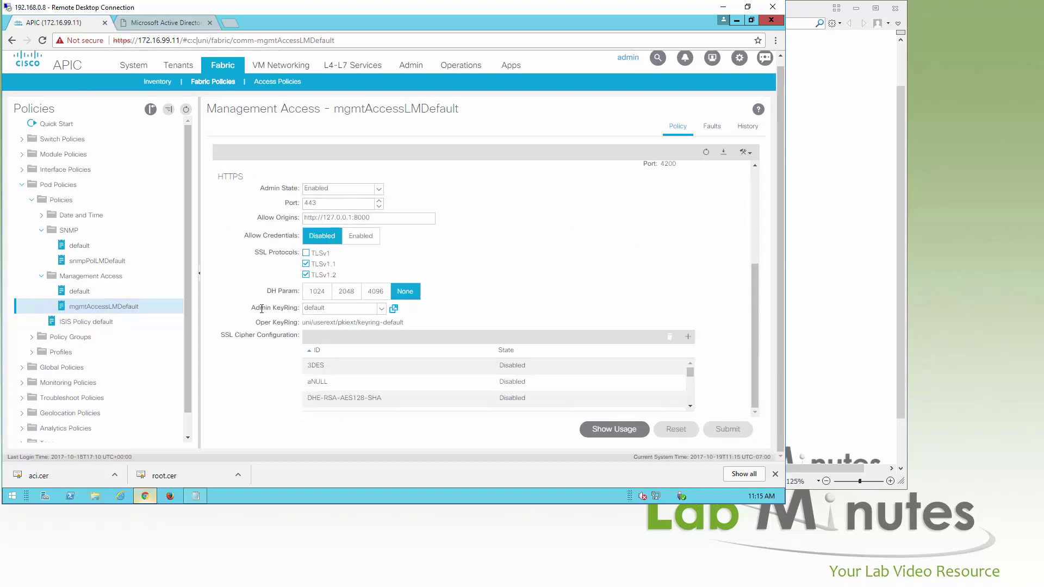
mouse_move(262, 307)
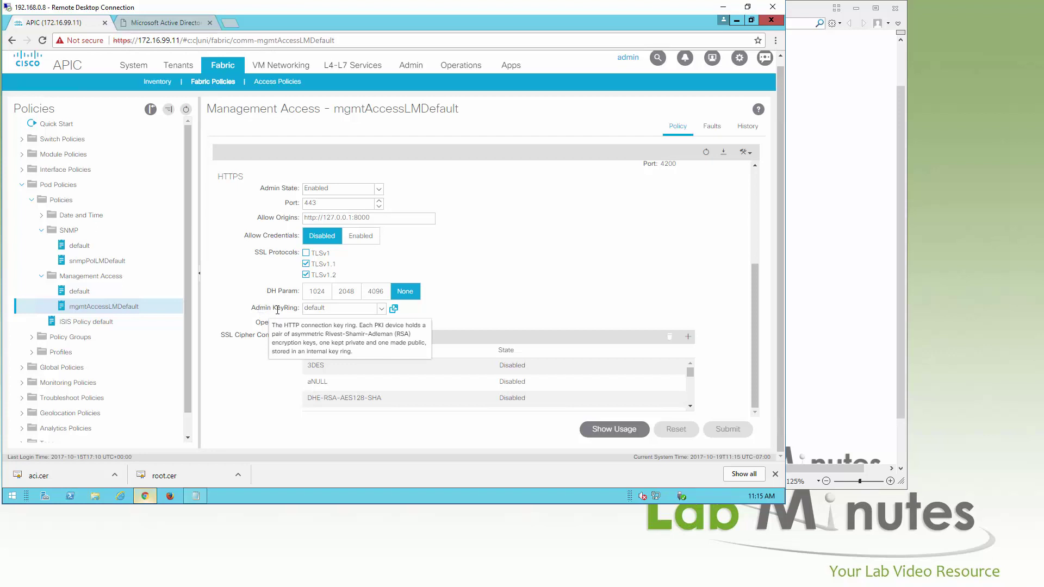
click(381, 309)
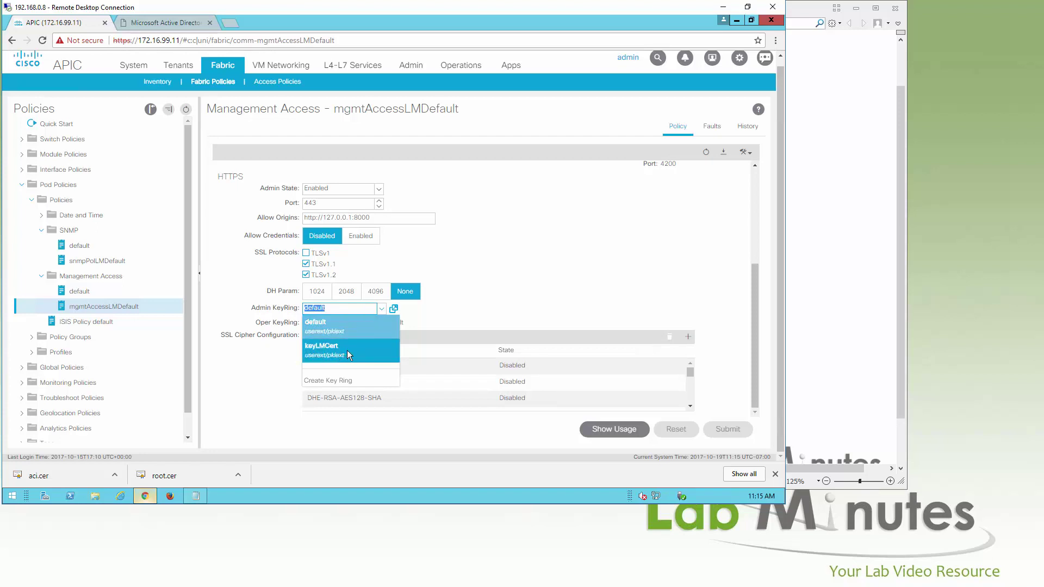
click(550, 287)
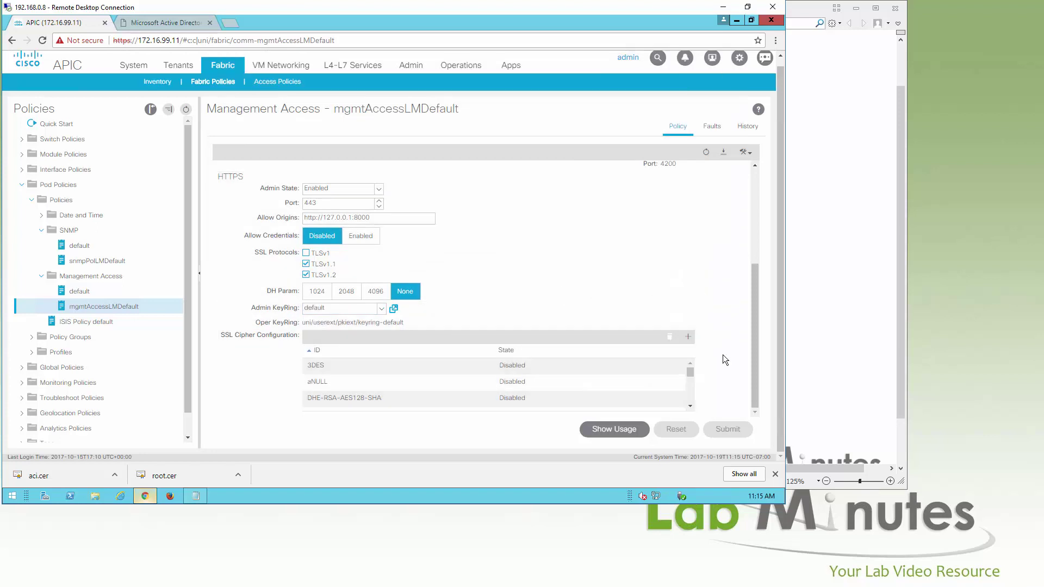
click(374, 310)
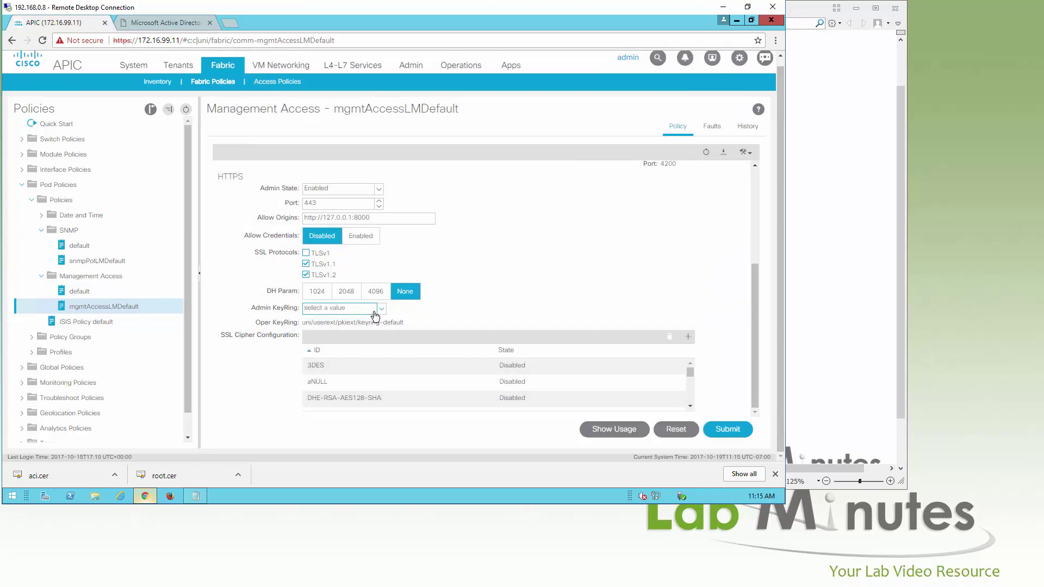
click(380, 309)
click(357, 351)
click(737, 430)
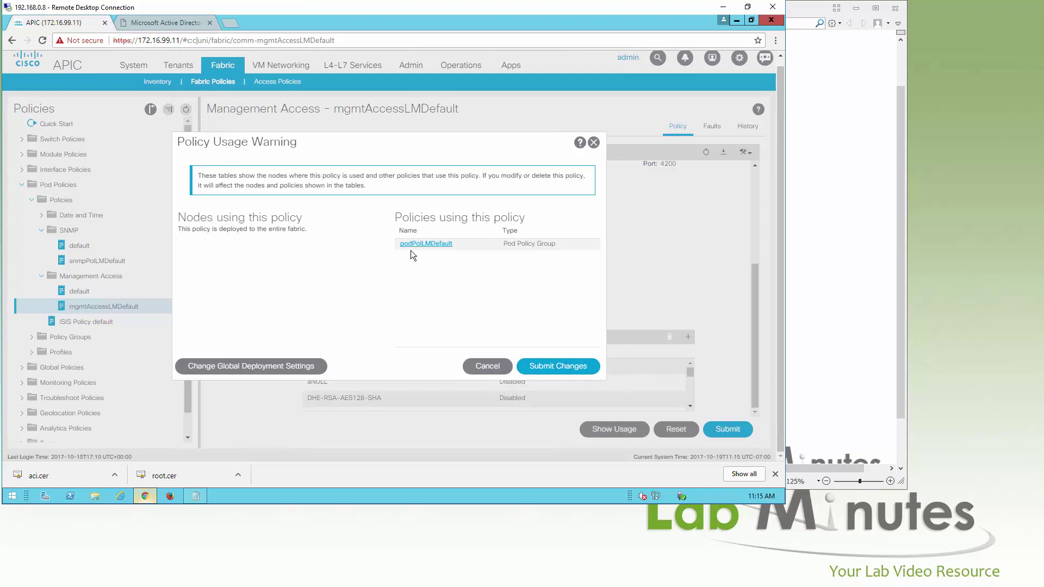
click(569, 368)
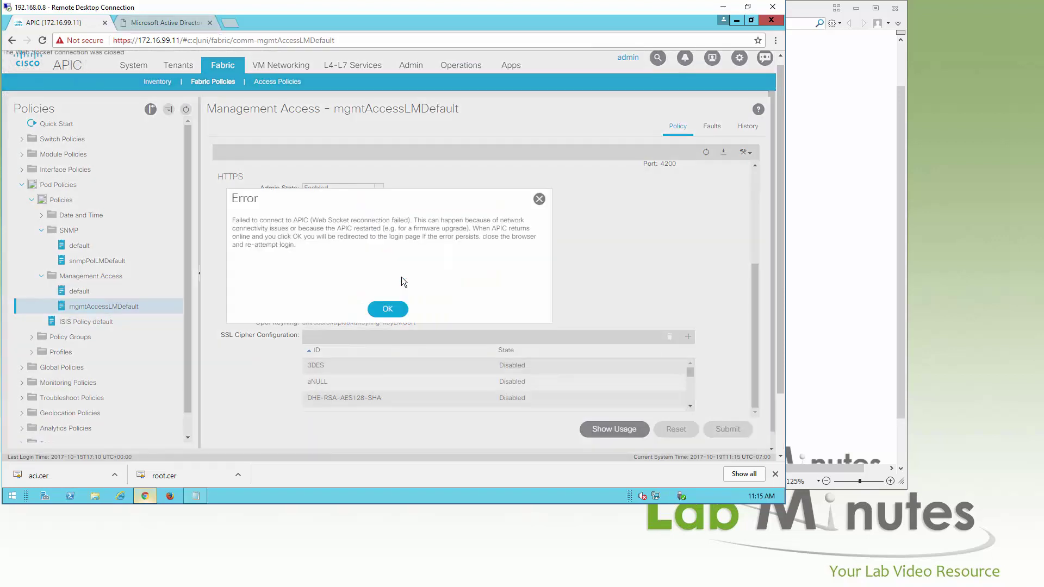
click(387, 309)
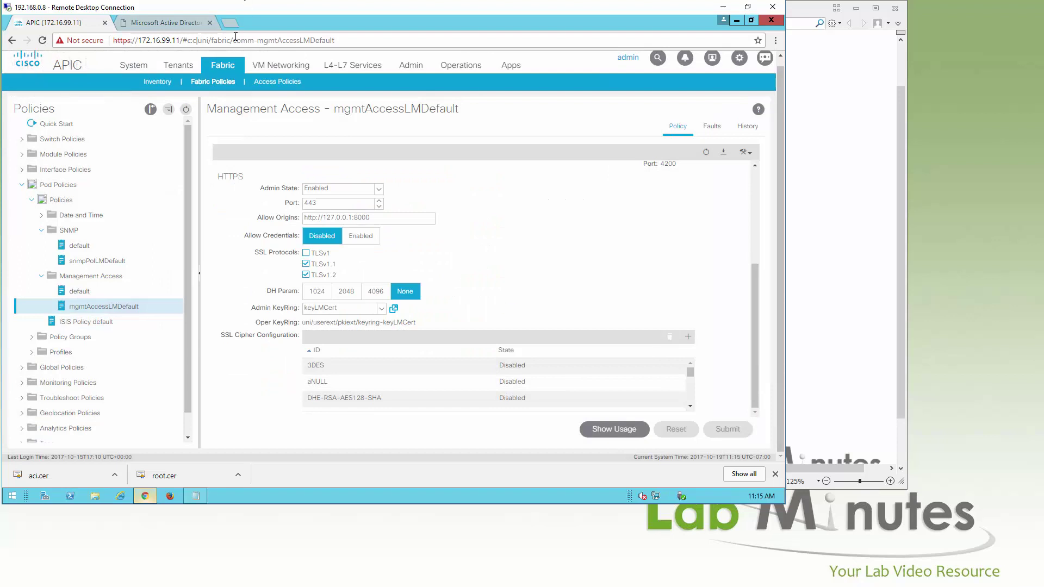
click(344, 44)
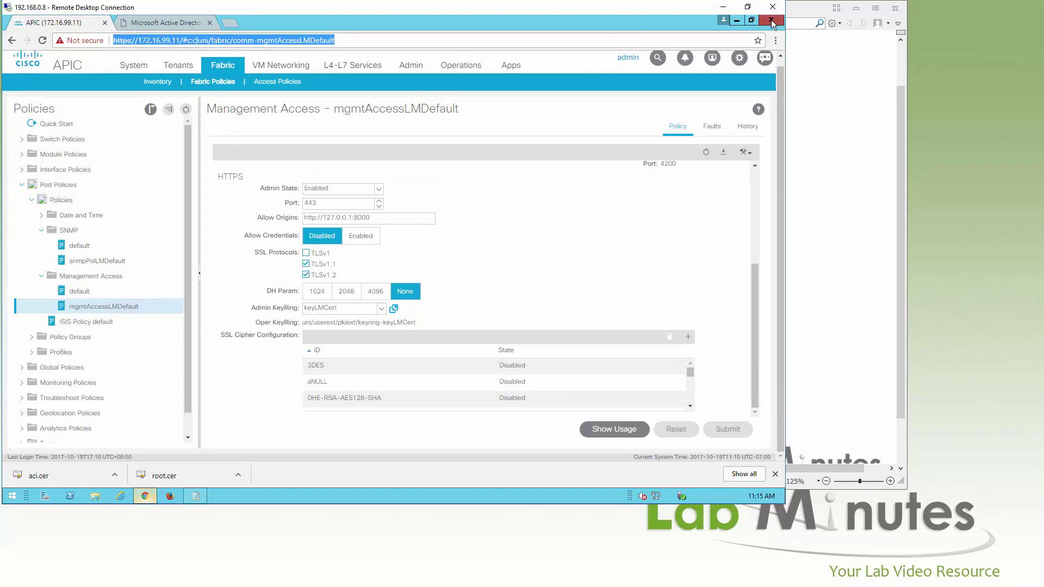
click(771, 20)
click(145, 496)
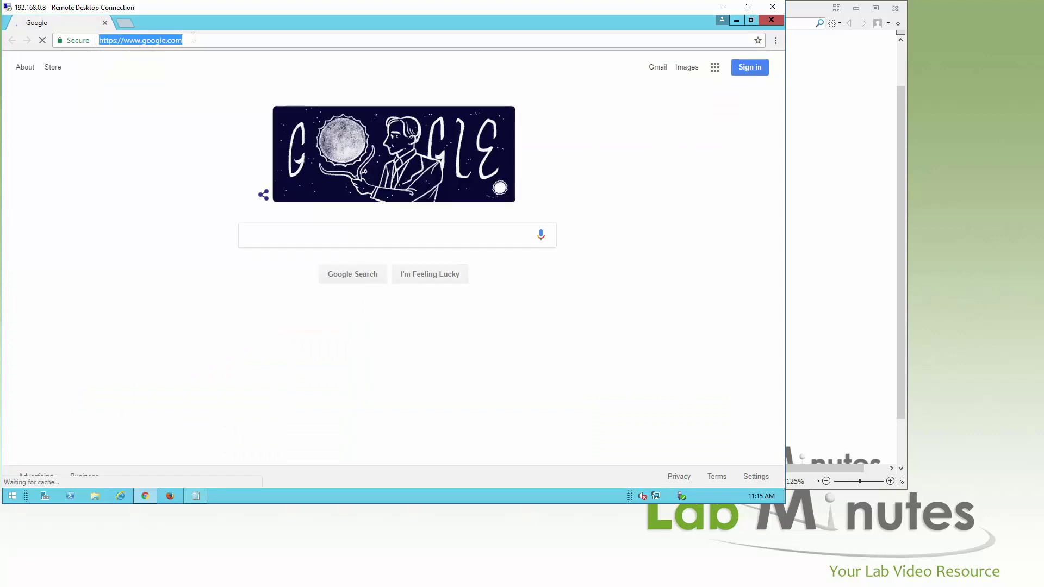
text(htt)
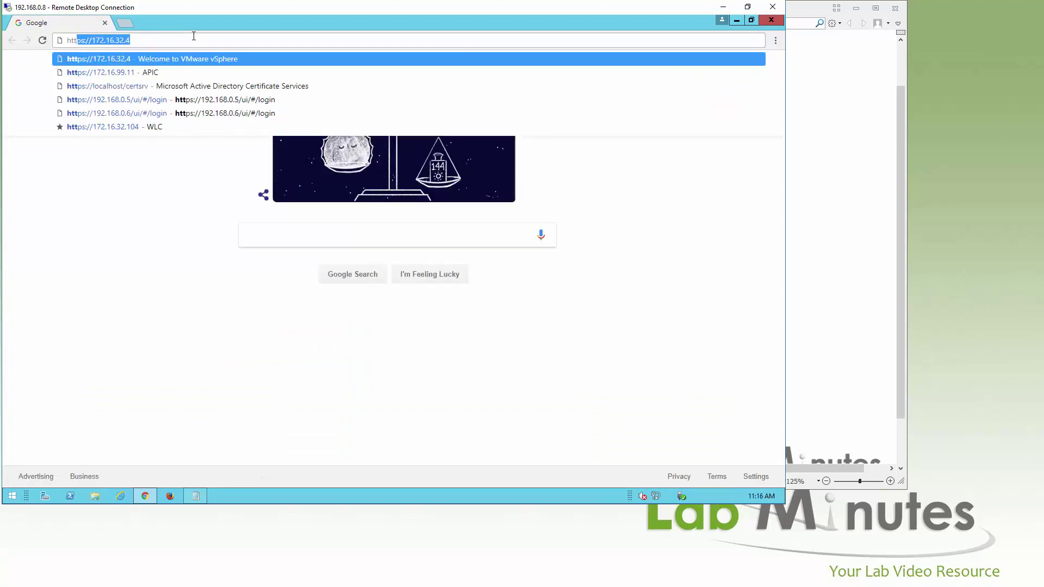
text(ps://lm-apic1)
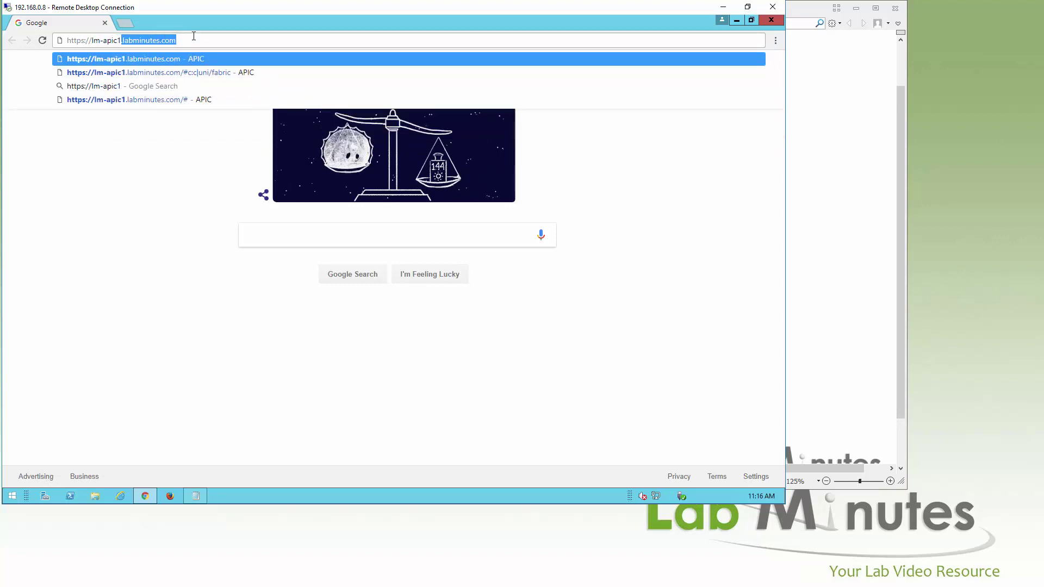
text(.labminutes.c)
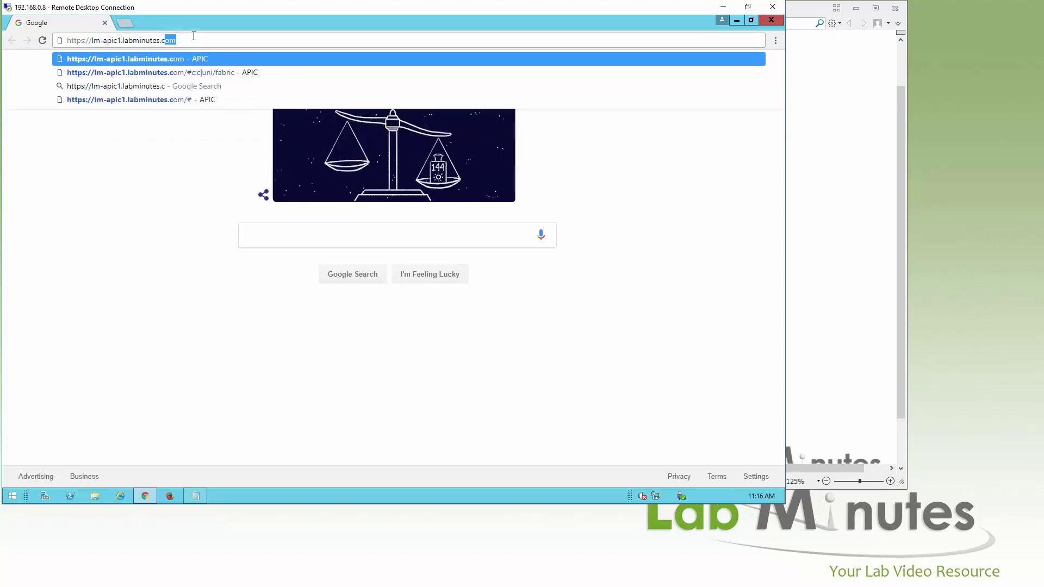
key(Return)
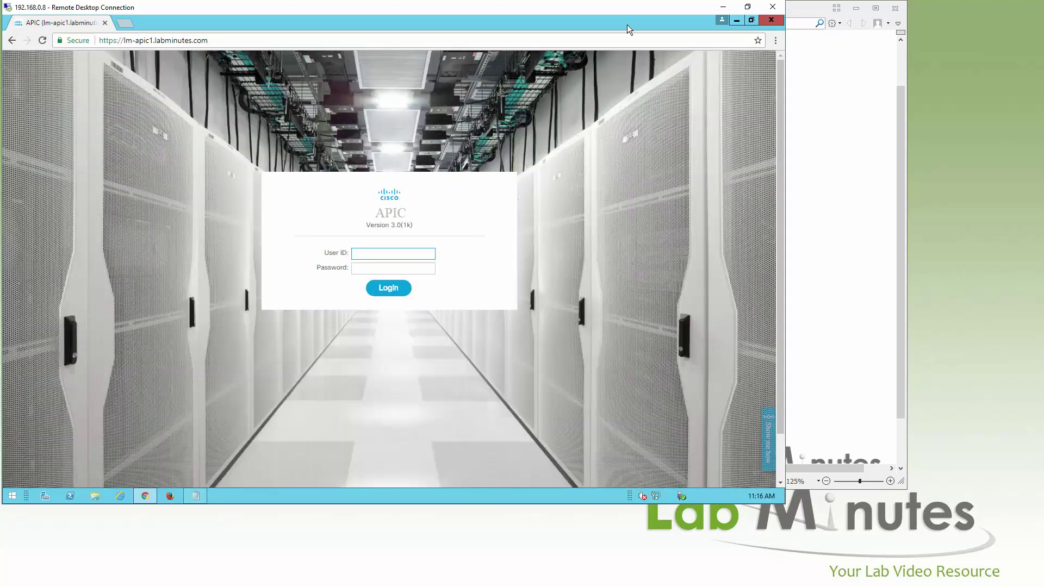
Confirm in developer tools that the site certificate is valid and chains to LM-ROOT-CA
key(F12)
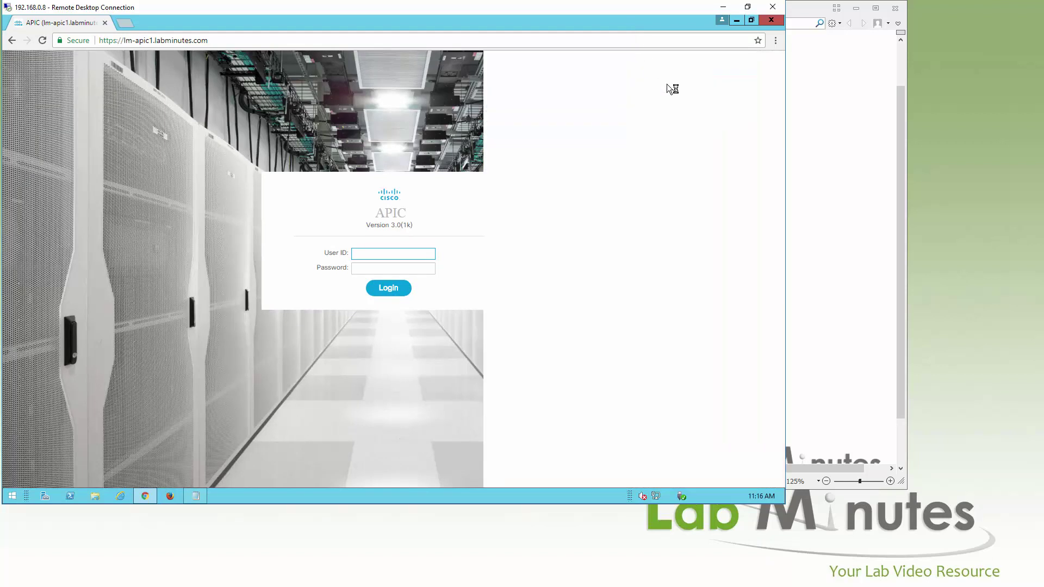
click(664, 180)
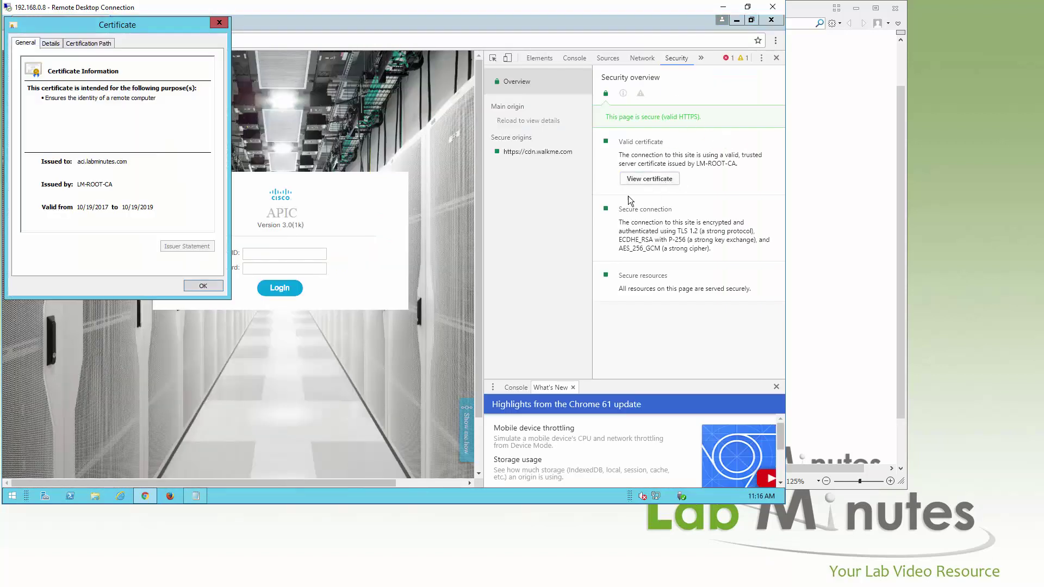
drag(190, 51, 307, 117)
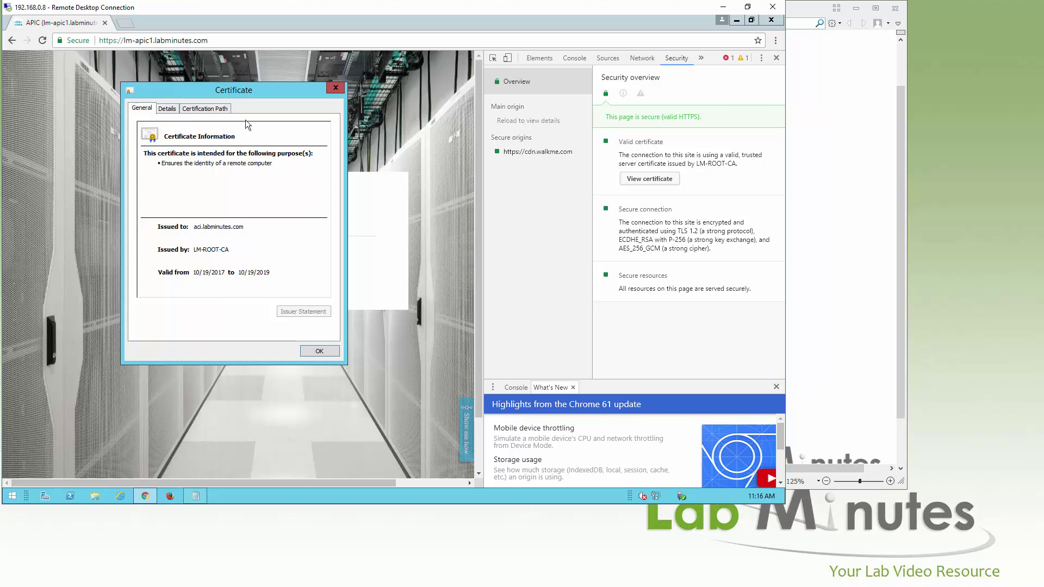
click(215, 109)
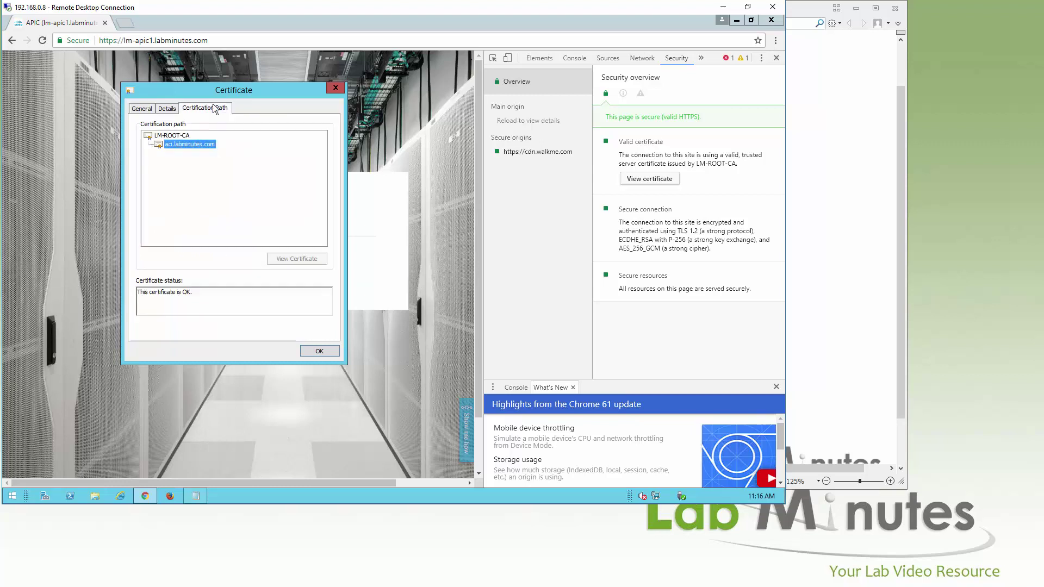
click(152, 108)
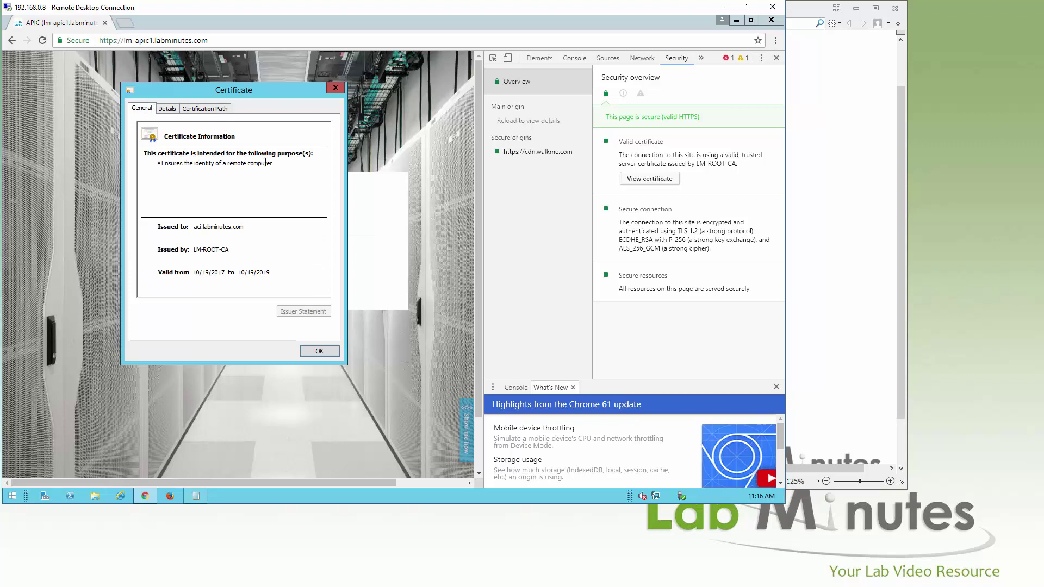
click(336, 89)
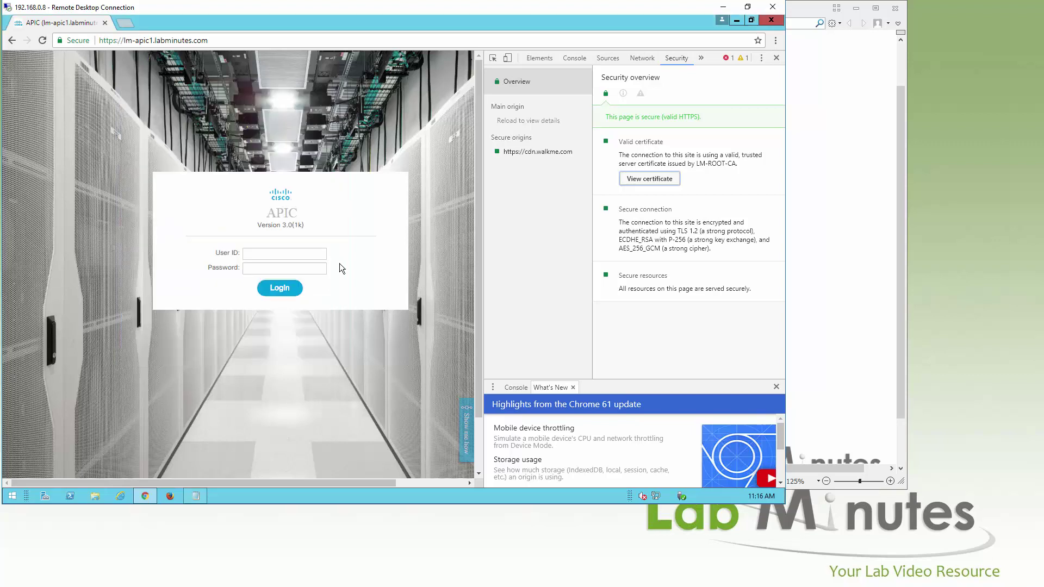
Log in to lm-apic1 as admin with the account password
click(308, 252)
text(admin)
key(Tab)
text(**********)
key(Return)
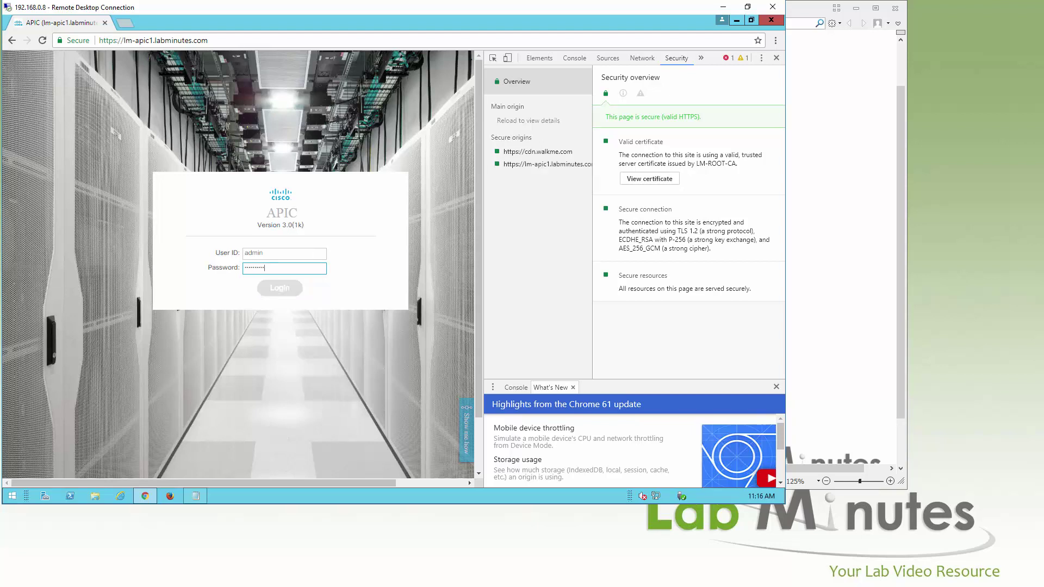
click(127, 25)
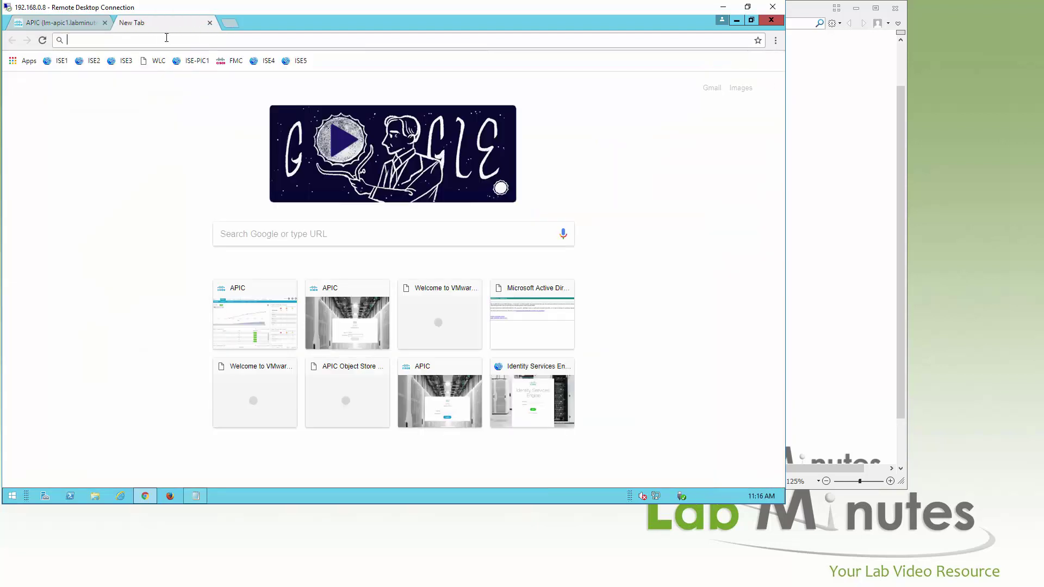
Load lm-spine1.labminutes.com and confirm it serves the LM-ROOT-CA-issued aci.labminutes.com certificate
text(http://)
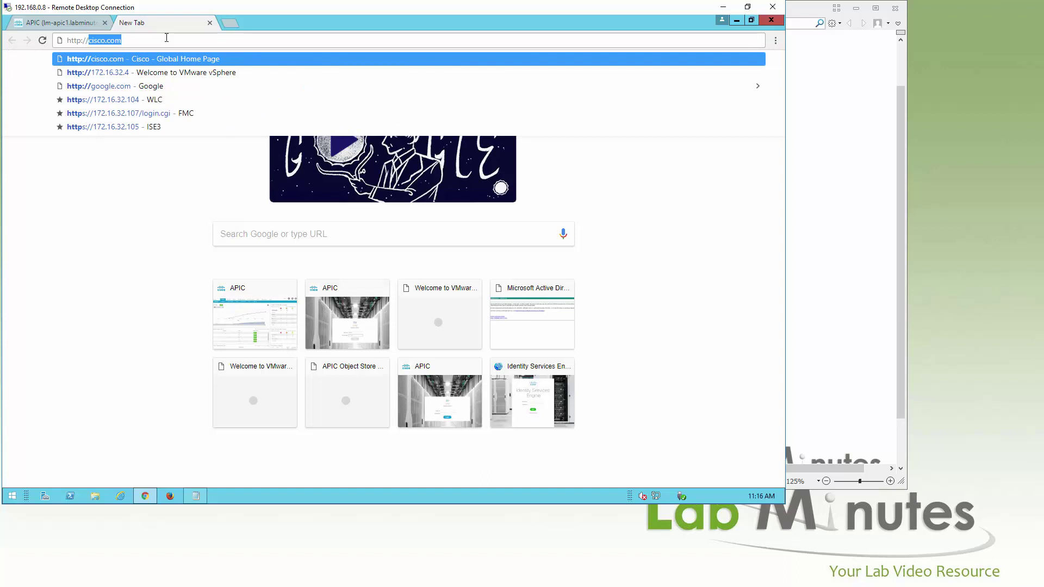
text(lm-spine1)
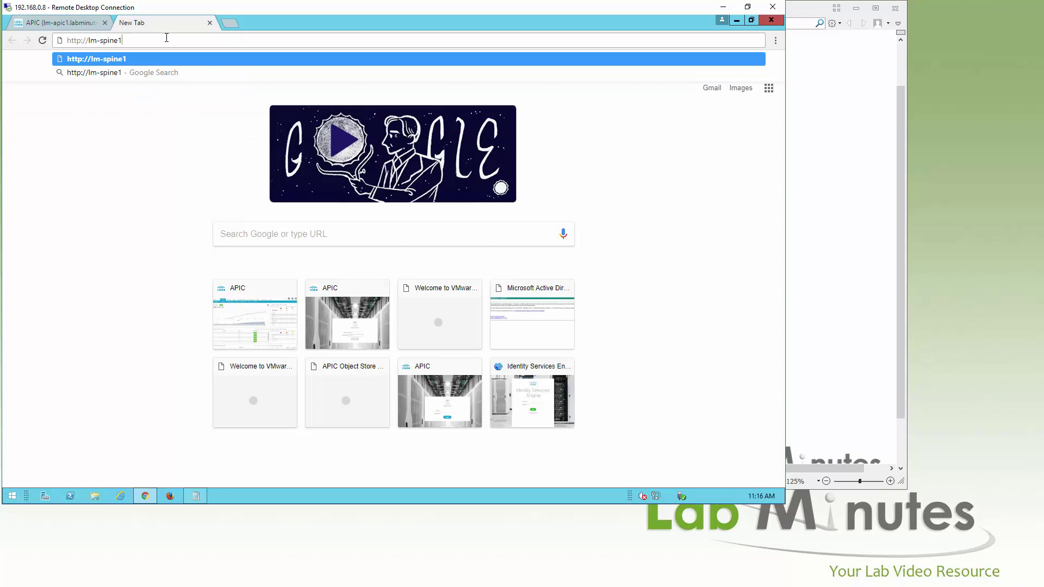
text(.labminutes.com)
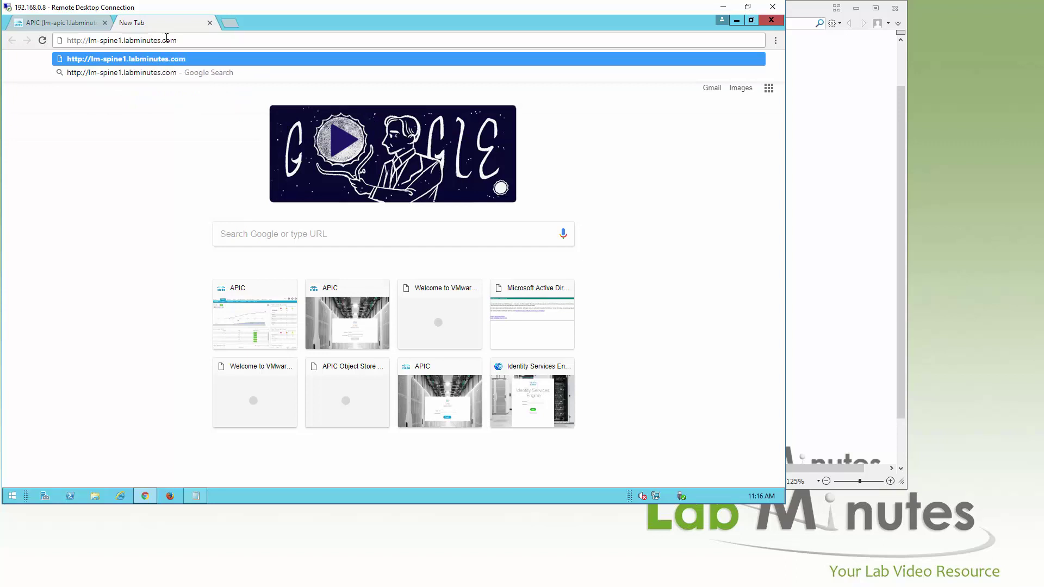
key(Return)
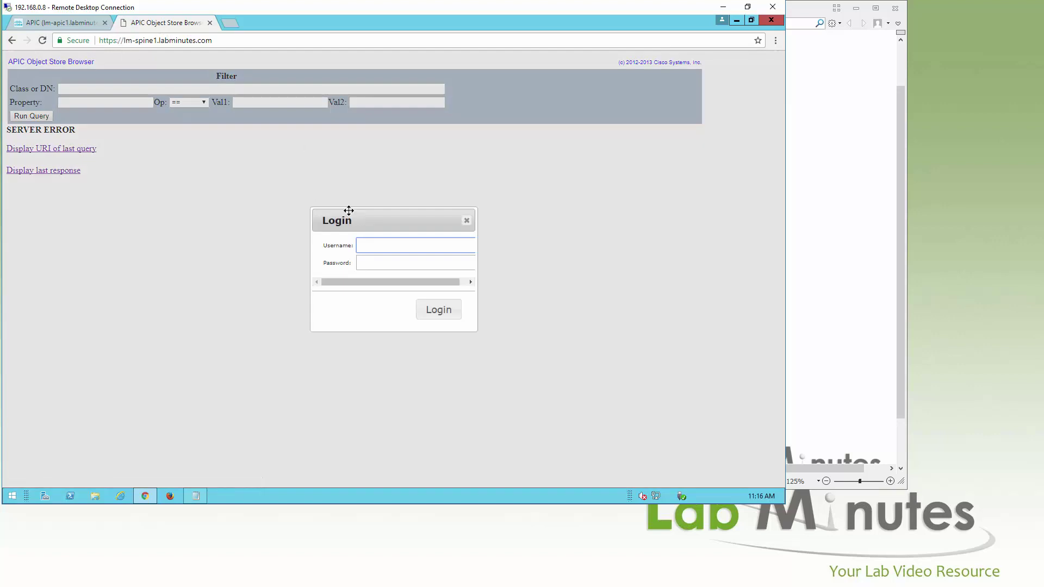
click(83, 42)
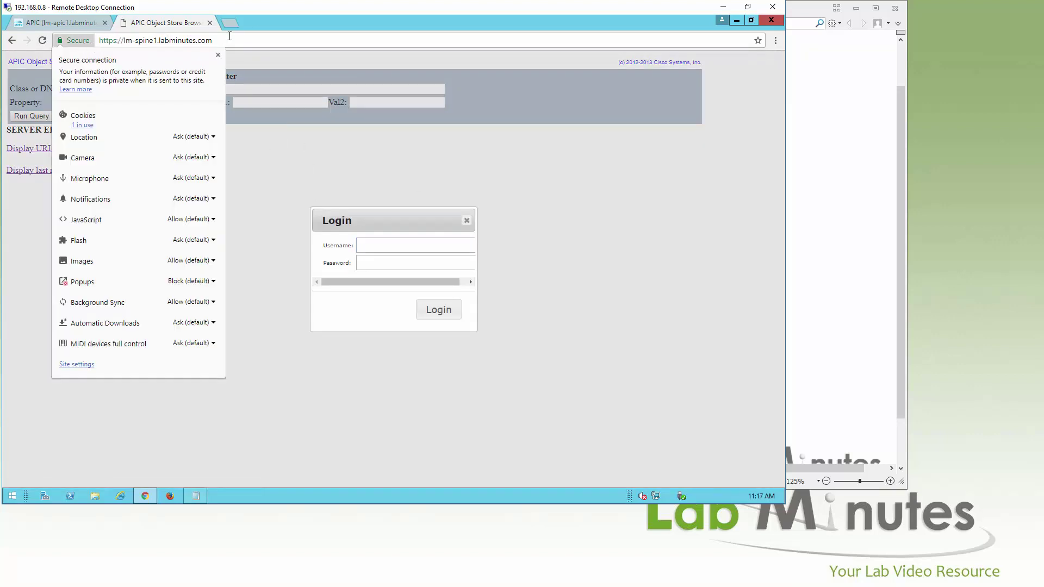
click(283, 24)
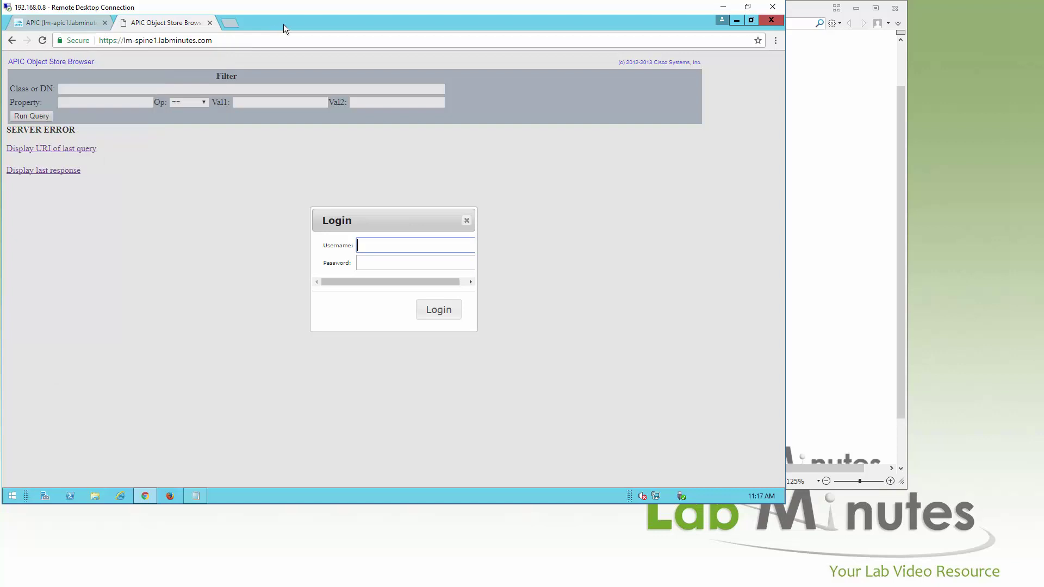
key(F12)
click(673, 177)
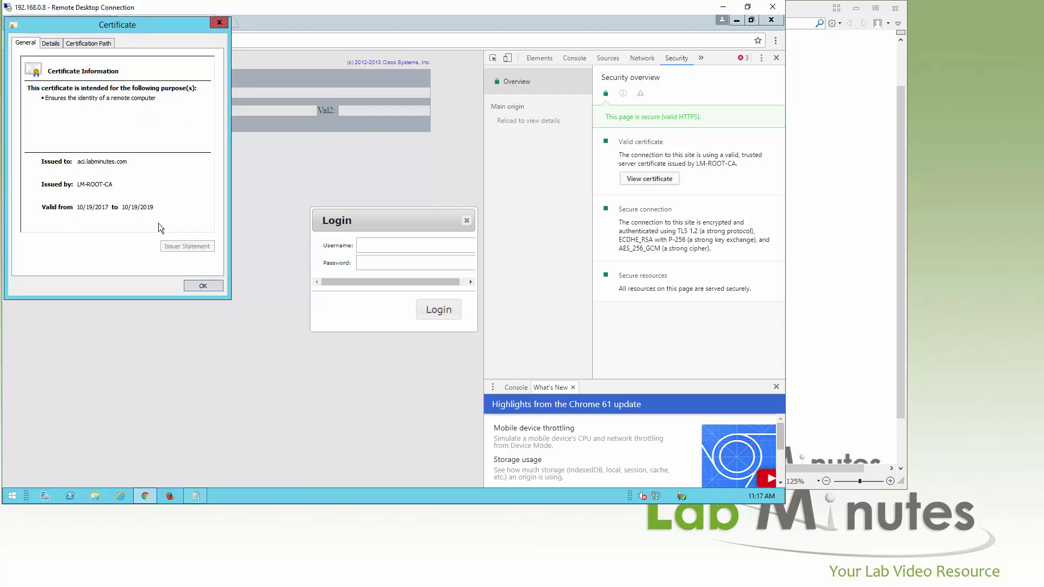
click(219, 23)
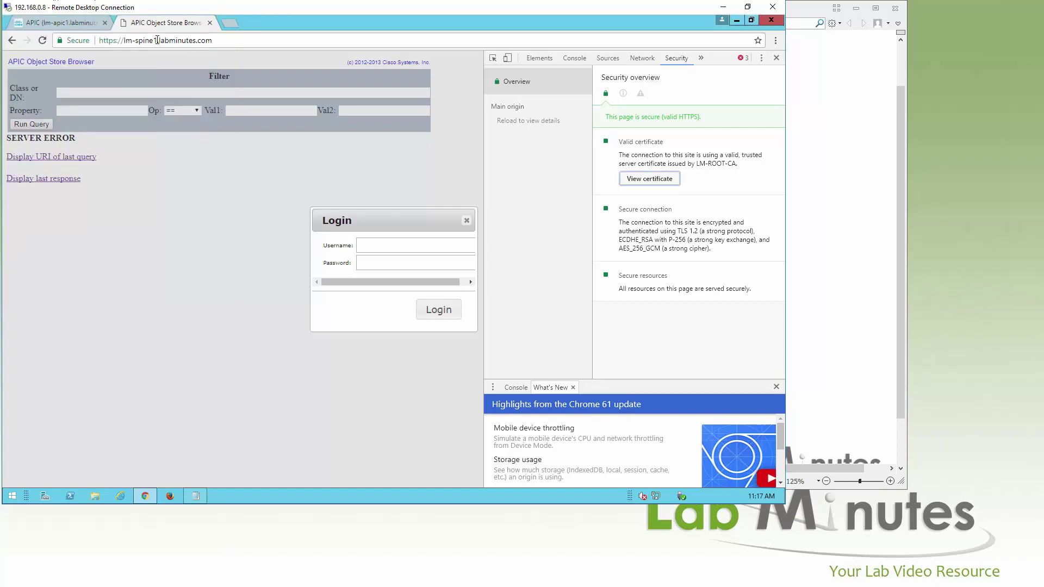
double_click(139, 40)
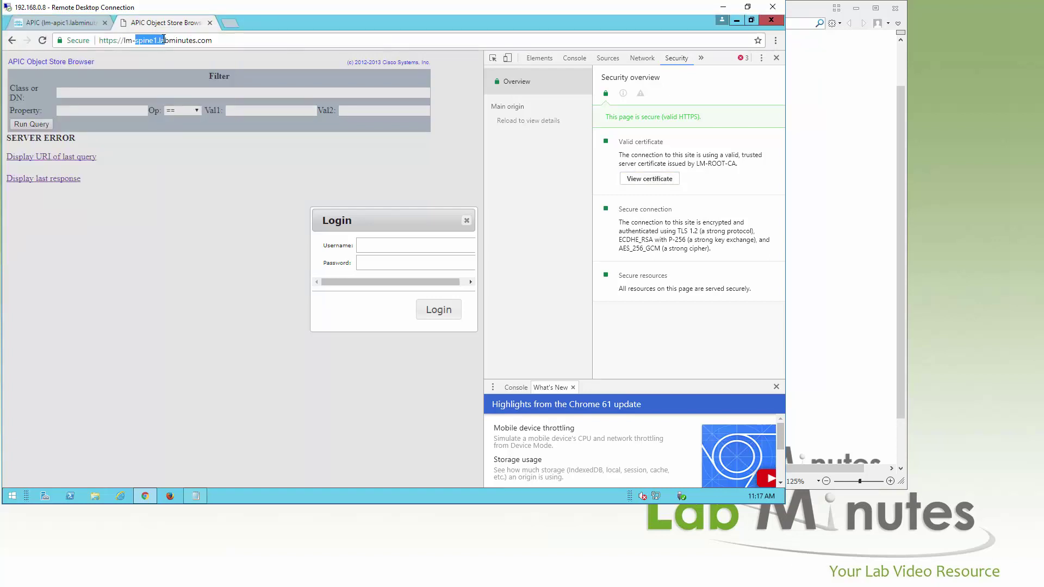
Load lm-apic2.labminutes.com securely, then close its tab, leaving the lm-apic1 dashboard
text(apic2)
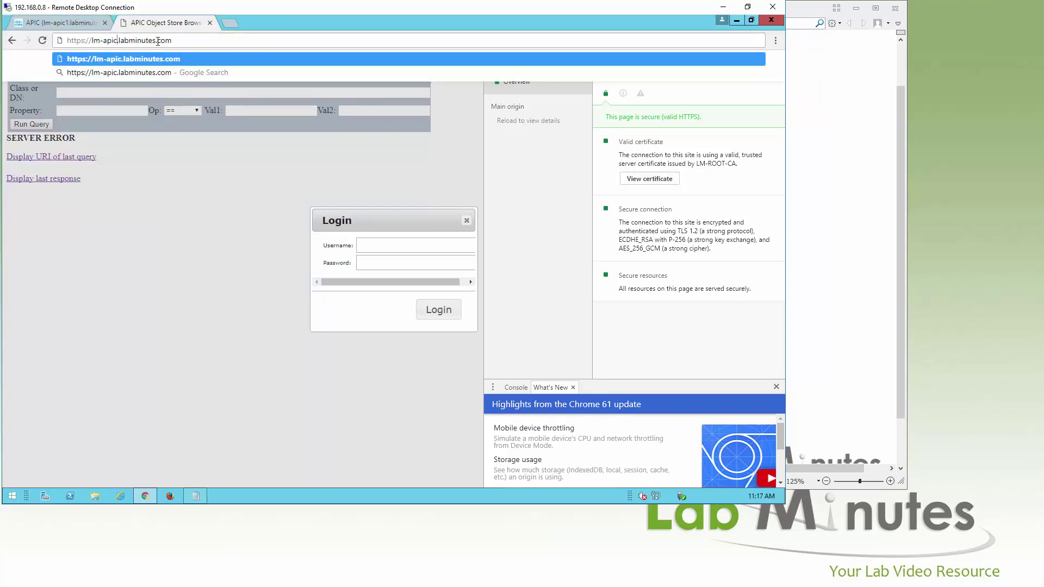
key(Return)
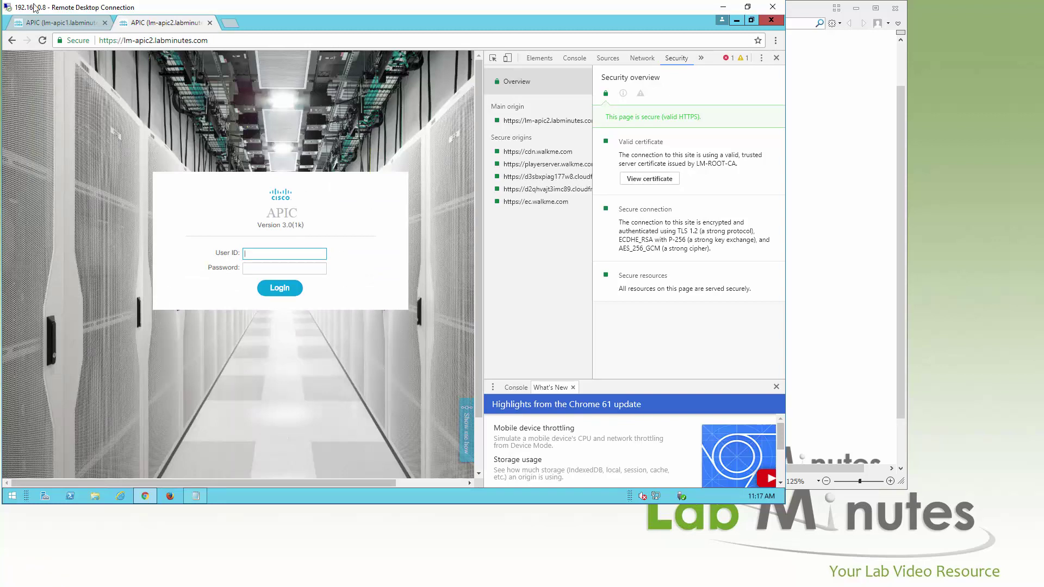
click(71, 22)
click(178, 24)
click(209, 23)
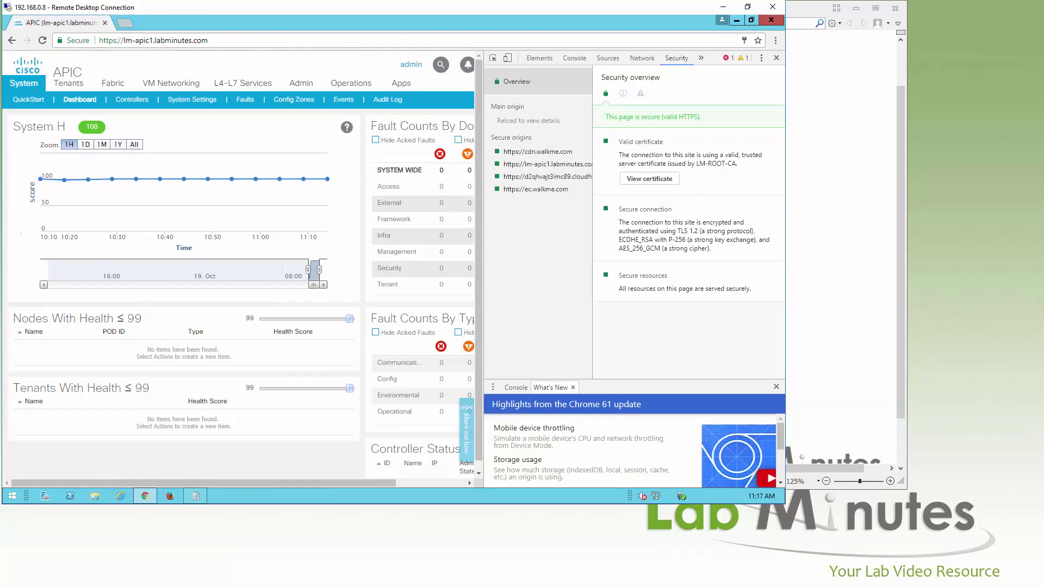